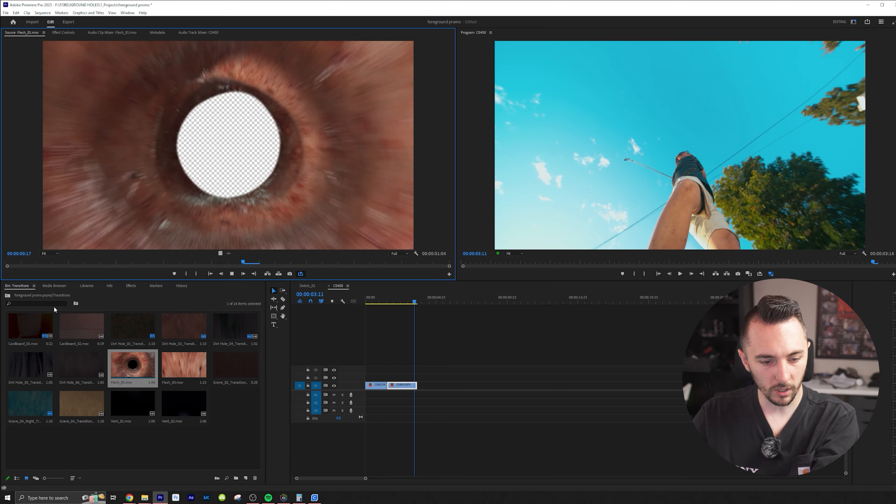
Preview the second Flesh clip and the Grave_02 transition from the Transitions bin
left_click(193, 359)
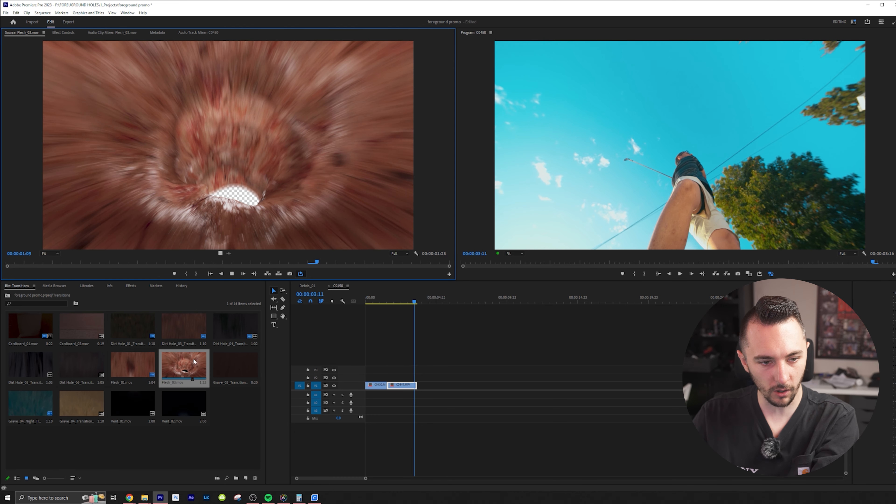
double_click(242, 370)
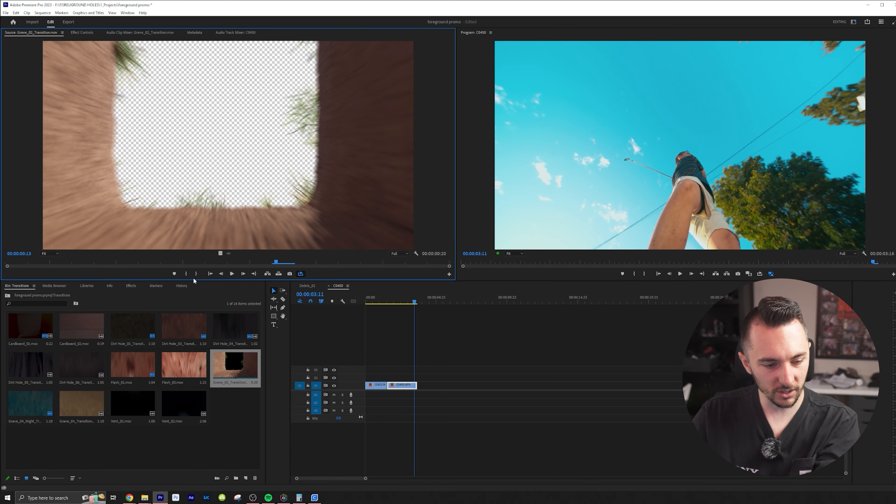
key("space")
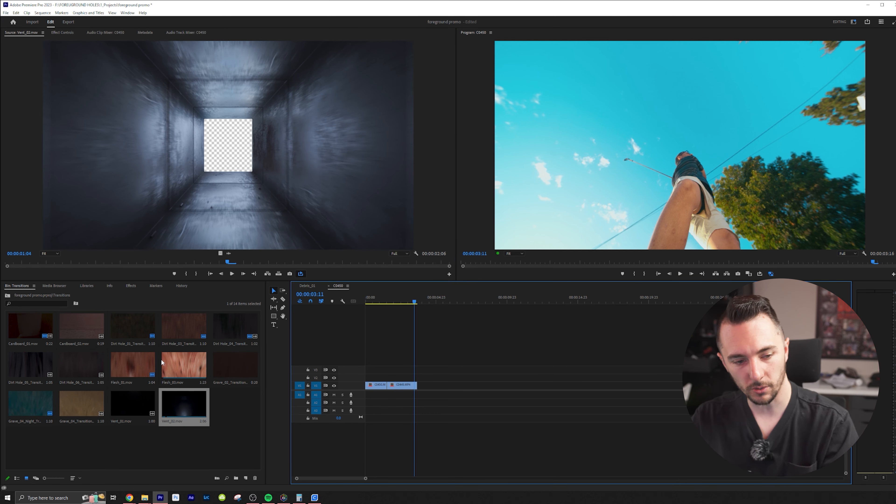
Place the Dirt Hole_01_Transition clip on V2 over the first clip from about 00:00:00:17, and shift the second clip later to open a gap
left_click_drag(138, 326, 390, 377)
key("Home")
key("equal")
key("equal")
left_click_drag(474, 387, 512, 387)
key("space")
left_click_drag(452, 386, 424, 377)
left_click(455, 386)
key("space")
left_click(398, 302)
key("space")
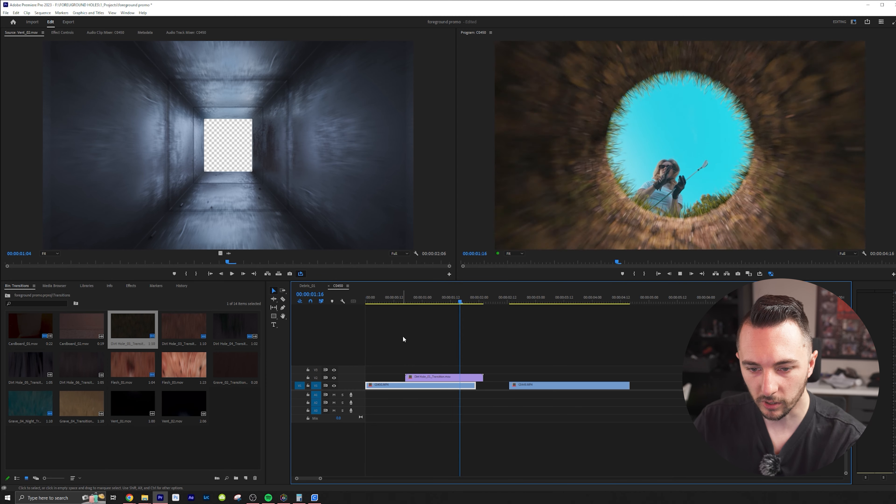
Reverse the playback speed of the Dirt Hole transition clip on V2
left_click(445, 377)
right_click(446, 377)
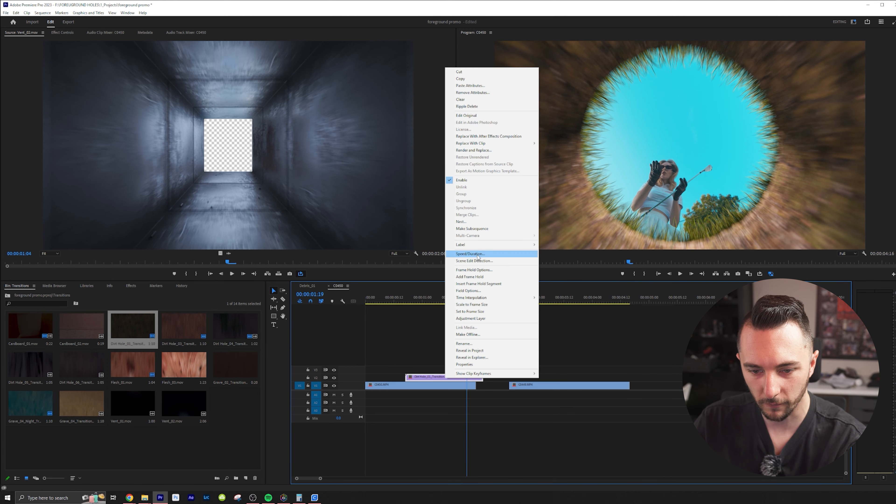
left_click(479, 256)
left_click(437, 281)
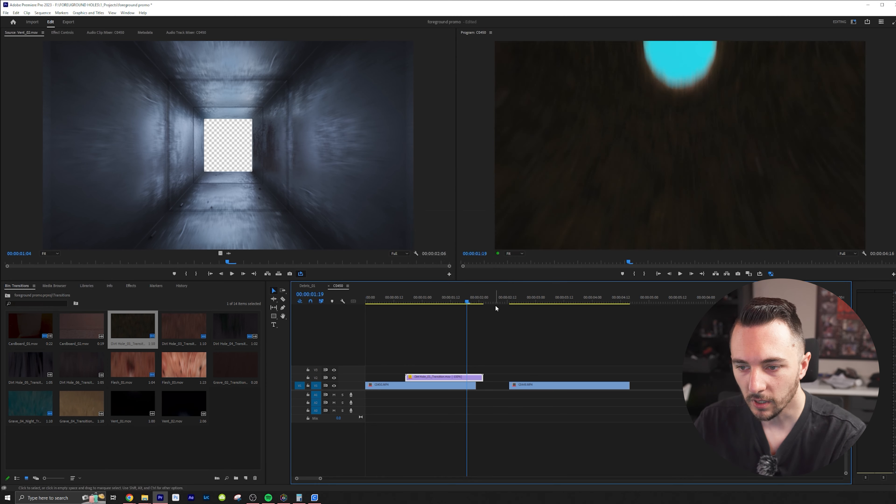
Play back the reversed transition and extend the first clip to the end of the overlay above it
left_click(393, 299)
key("space")
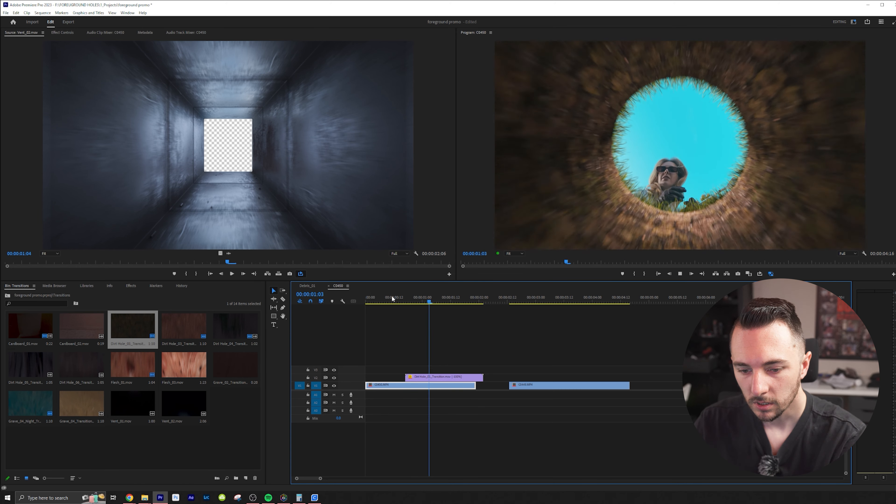
left_click_drag(475, 385, 484, 387)
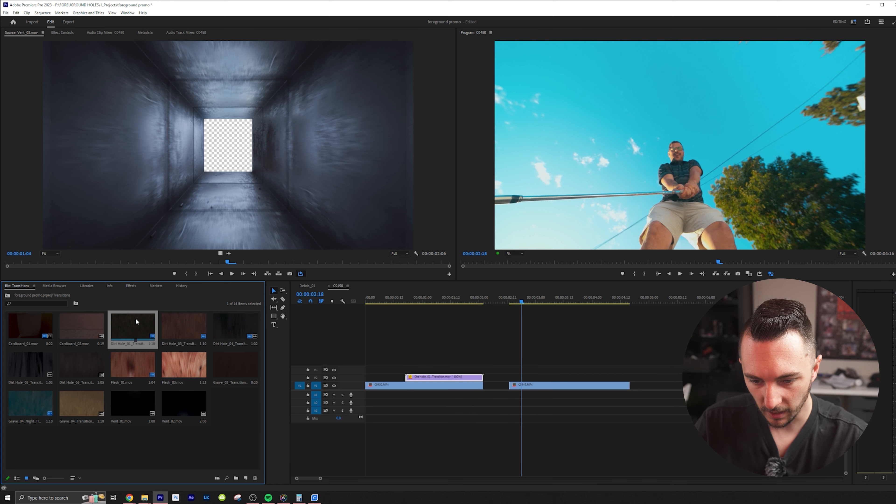
Add a second, forward-playing Dirt Hole_01_Transition directly after the reversed one, and move the second clip beneath it to close the gap
double_click(141, 325)
left_click_drag(141, 325, 486, 380)
left_click_drag(531, 386, 504, 385)
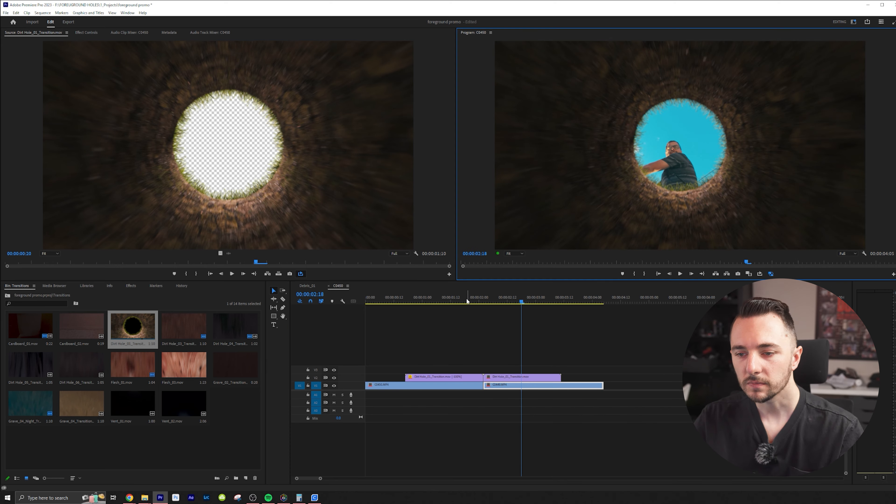
key("Home")
key("space")
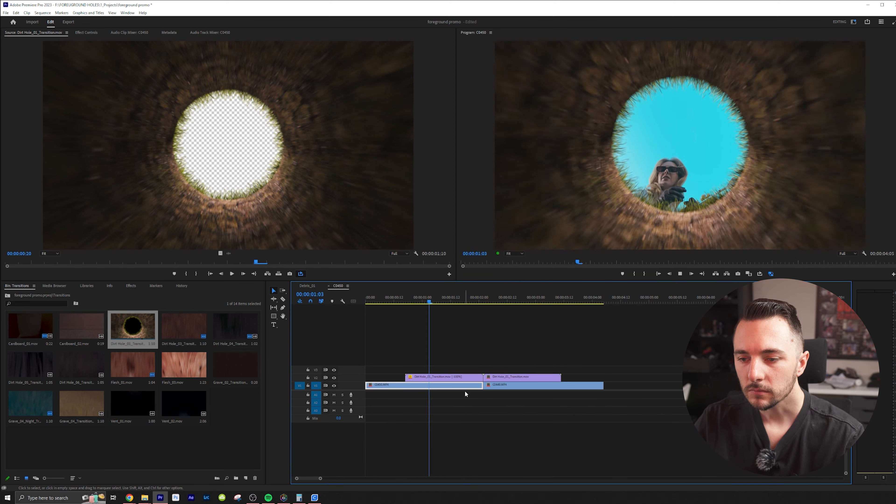
left_click(510, 386)
key("space")
Apply the Vertical Flip effect to the second Dirt Hole transition clip and review the join between the two transitions
left_click(518, 377)
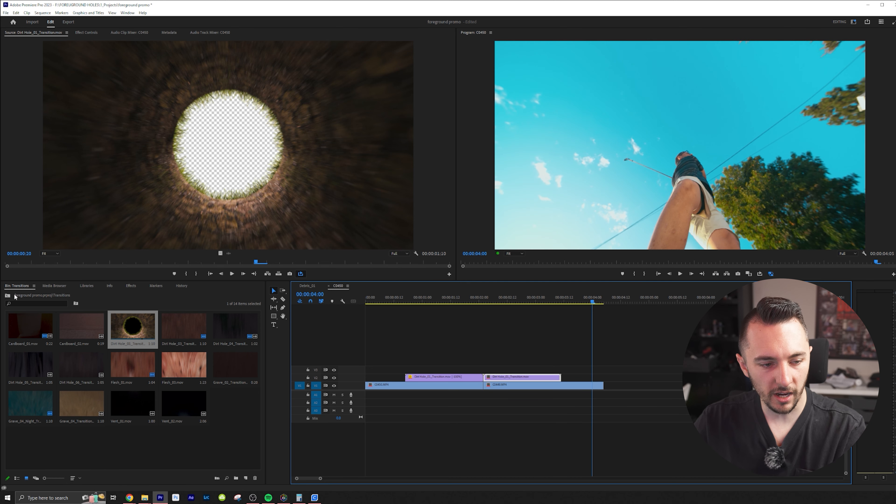
left_click(133, 287)
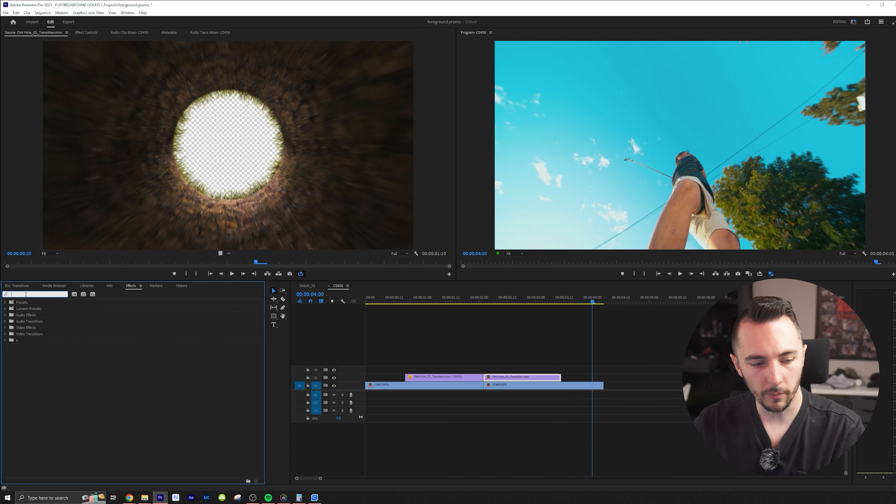
type("flip")
left_click_drag(30, 390, 508, 378)
left_click(472, 298)
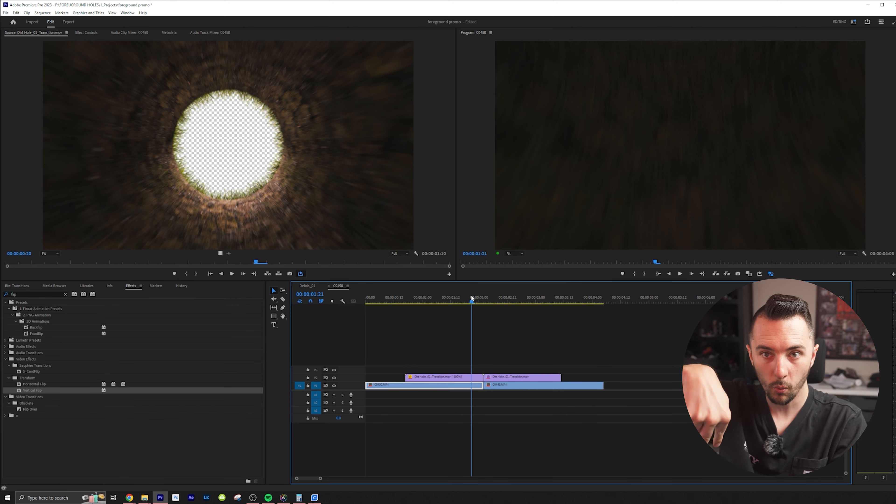
key("space")
left_click(463, 301)
left_click_drag(464, 301, 439, 311)
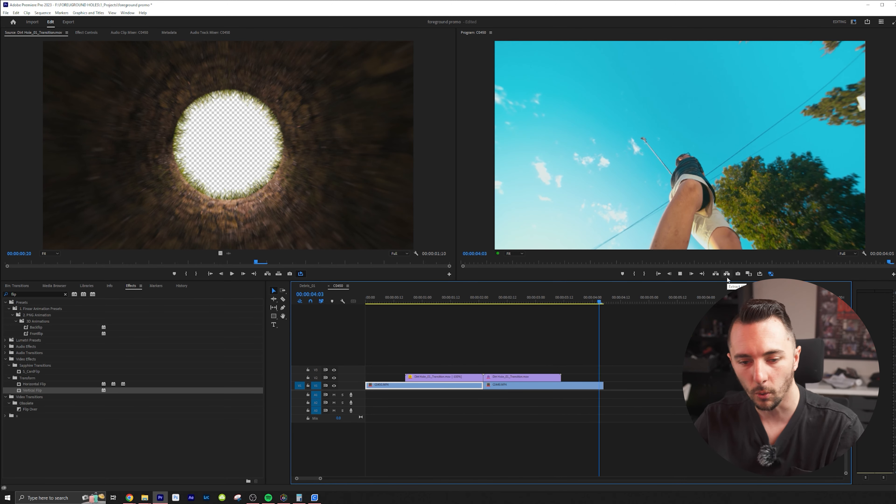
Split both V1 clips at the outer ends of the Dirt Hole overlays
left_click_drag(410, 298, 336, 306)
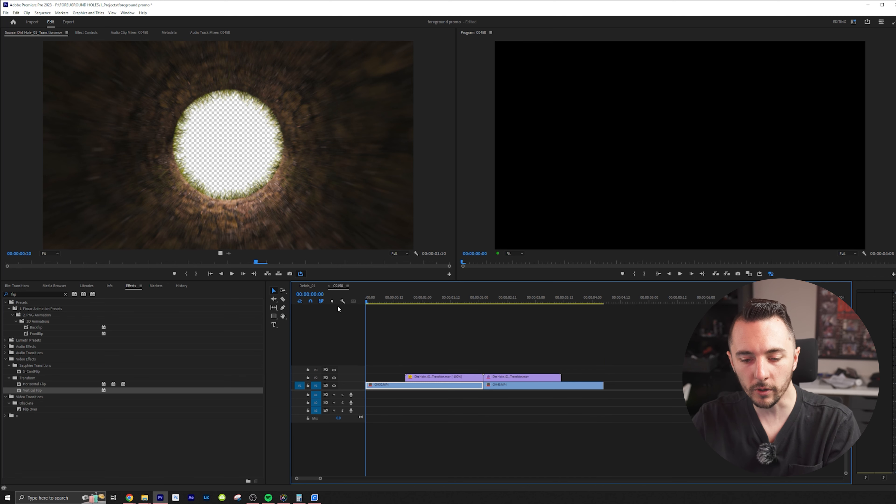
key("space")
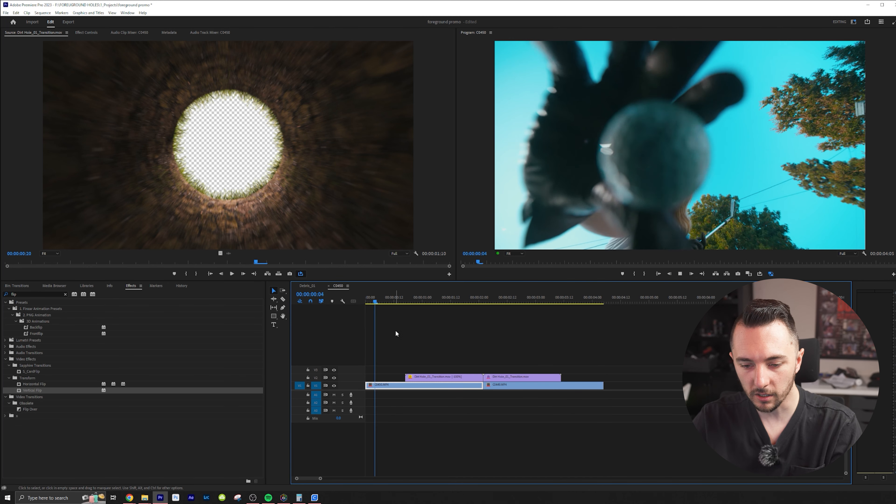
key("space")
key("c")
left_click(406, 385)
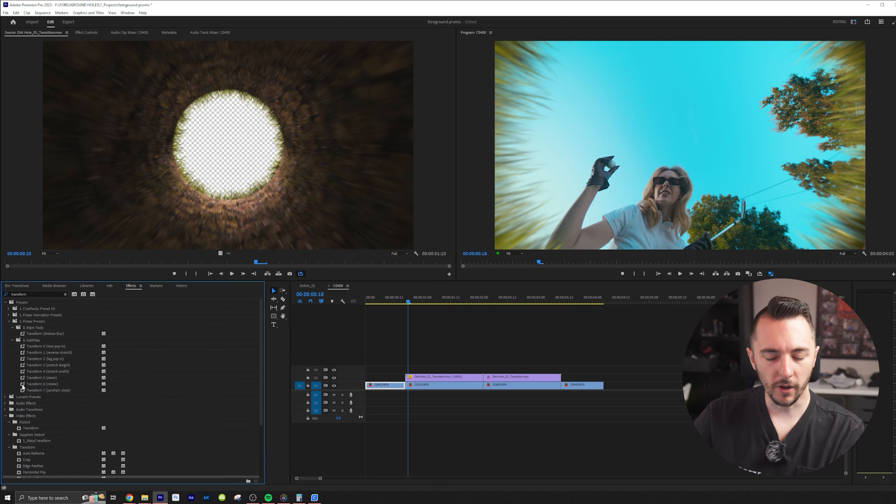
left_click_drag(29, 375, 448, 386)
left_click(86, 32)
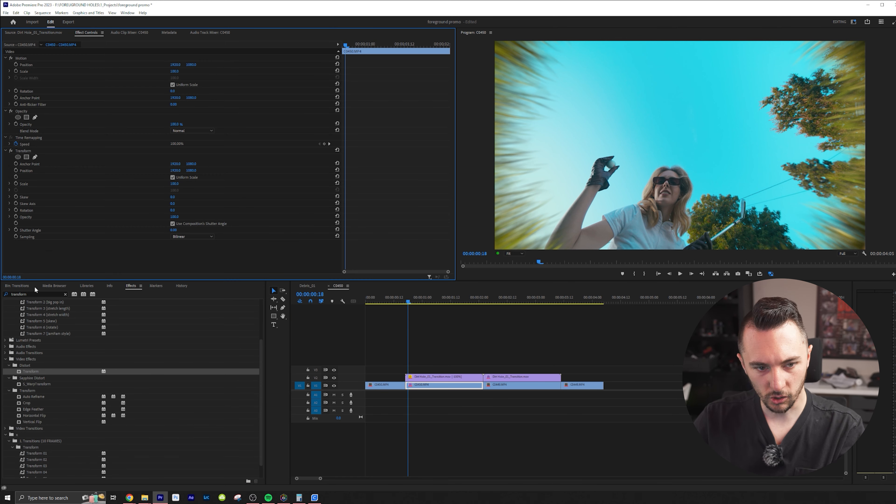
left_click(21, 286)
left_click(173, 224)
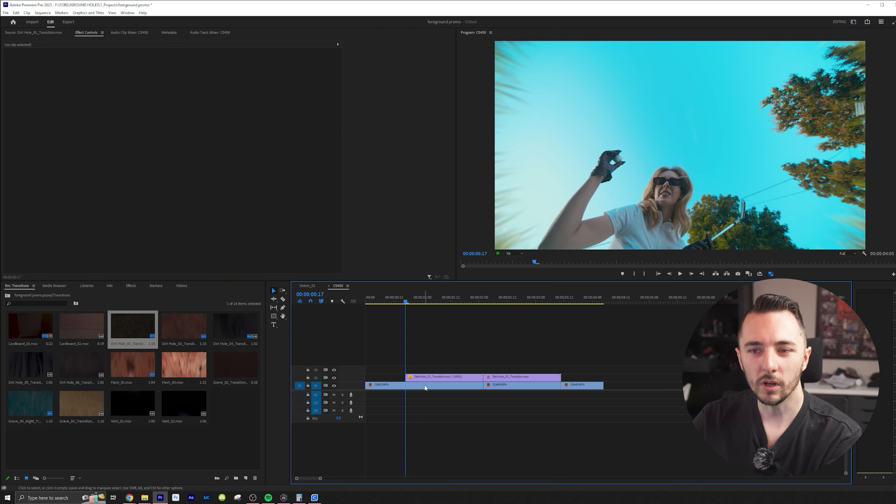
Apply the Transform effect to the whole first clip and disable its Use Composition's Shutter Angle option
left_click(424, 387)
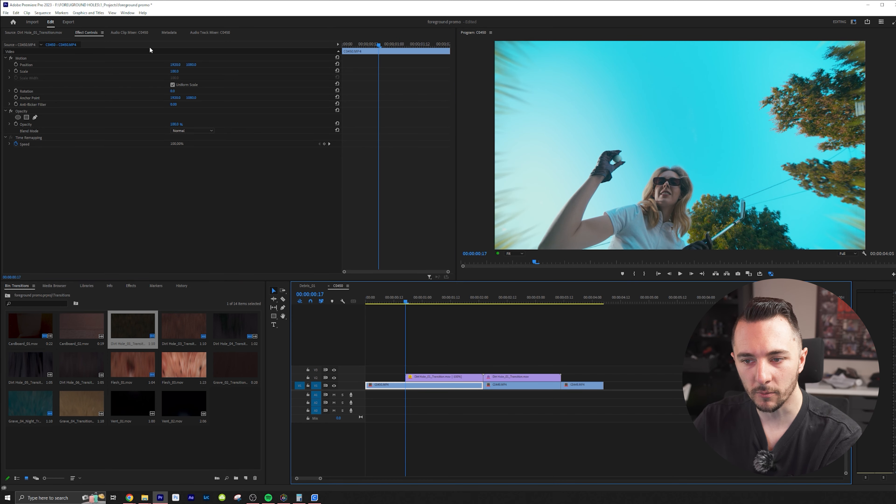
key("shift+Left")
key("Left")
key("Left")
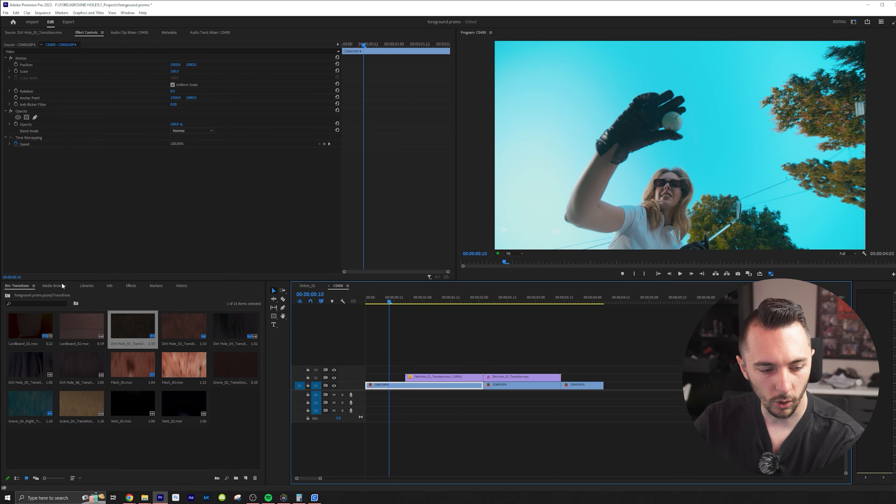
left_click(131, 286)
left_click_drag(31, 371, 425, 387)
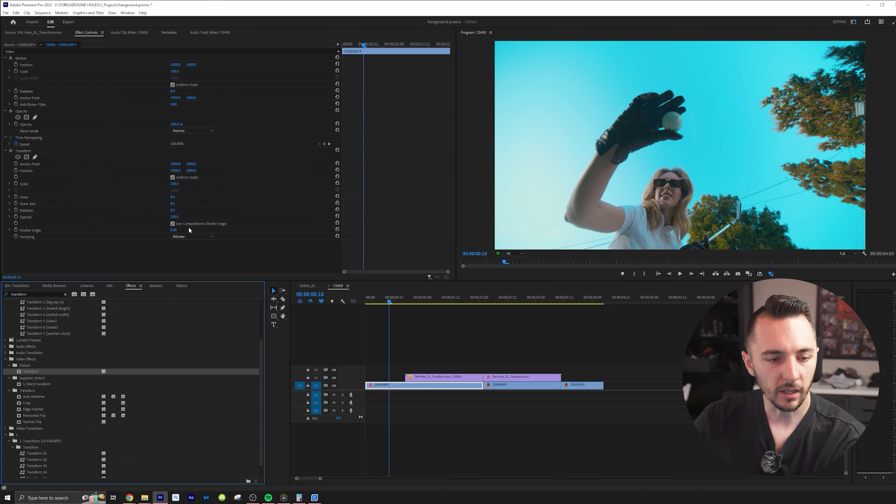
left_click(173, 224)
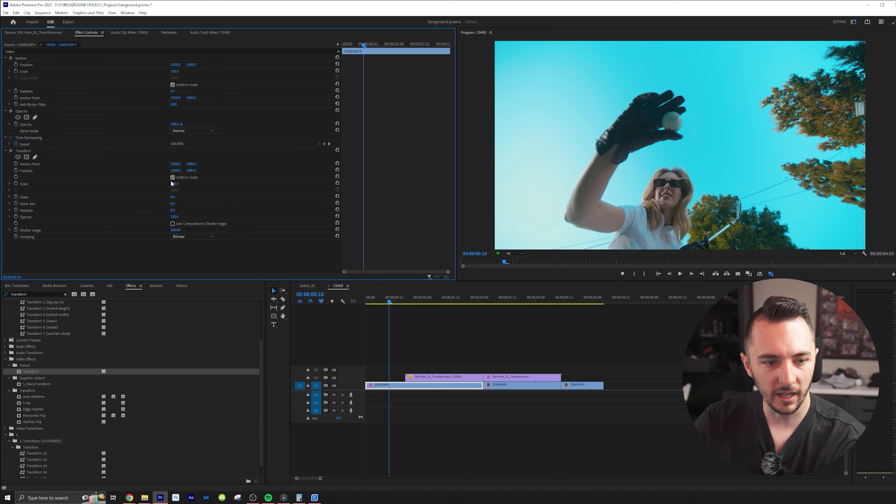
Keyframe Transform's Position and Scale at 00:00:00:00 on the first clip, enlarging the footage and shifting it upward
key("Home")
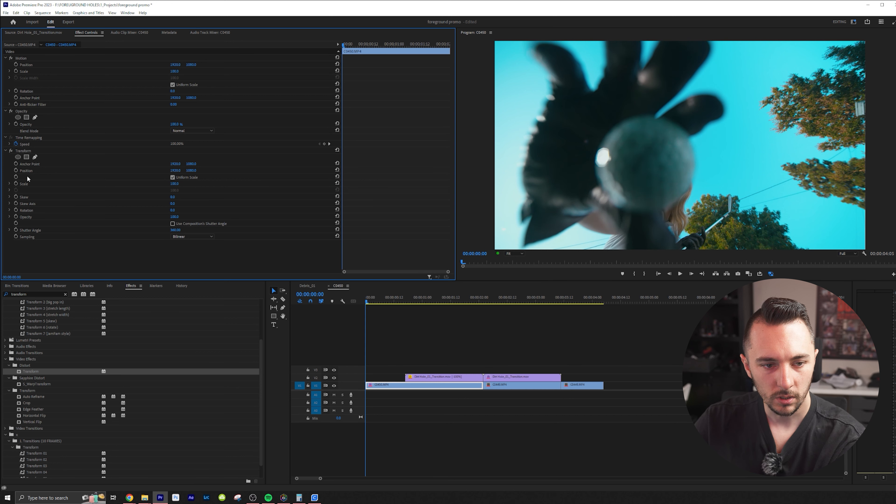
left_click(16, 183)
left_click(15, 170)
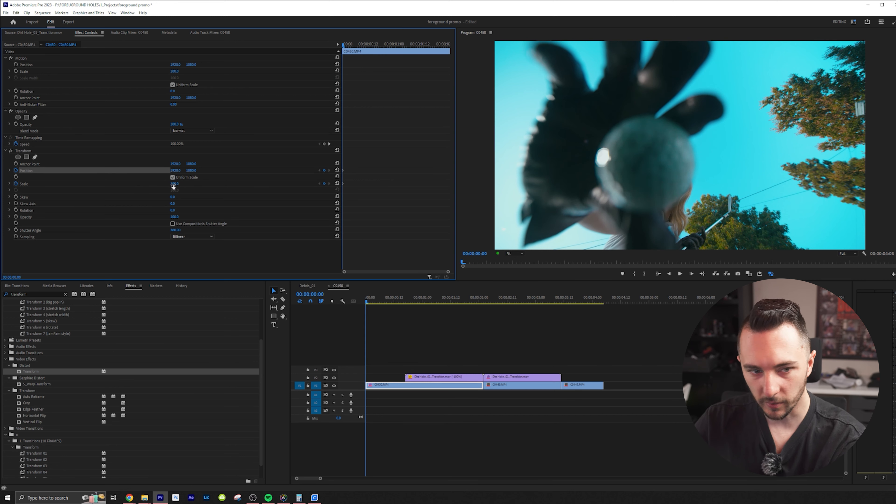
left_click_drag(174, 184, 213, 168)
Keyframe Transform's Scale and Position back to their default values at 00:00:00:23
left_click_drag(370, 43, 392, 54)
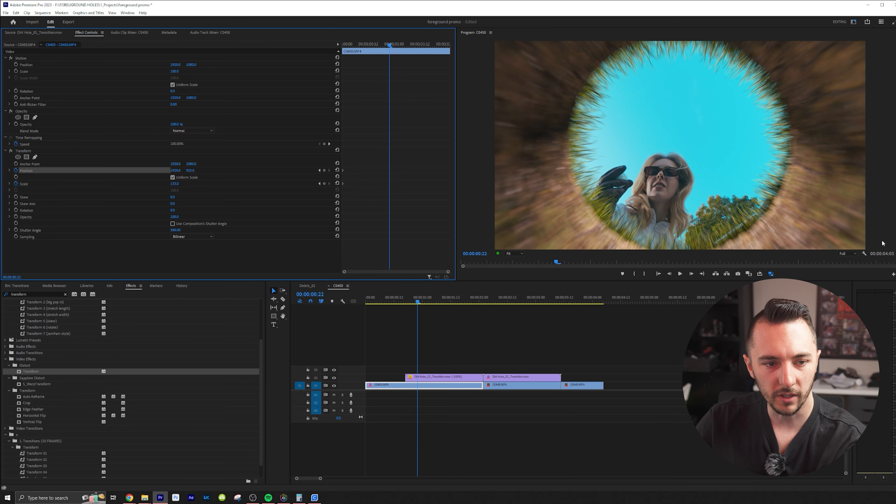
key("Right")
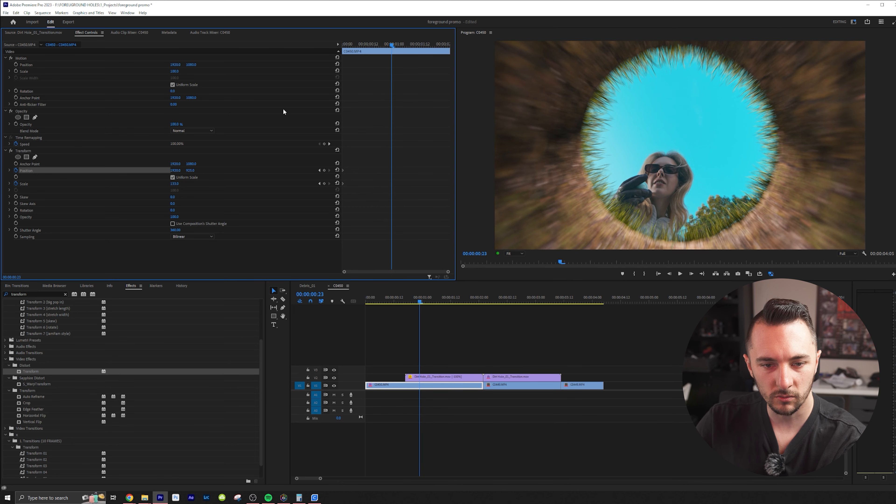
left_click(337, 183)
left_click(337, 170)
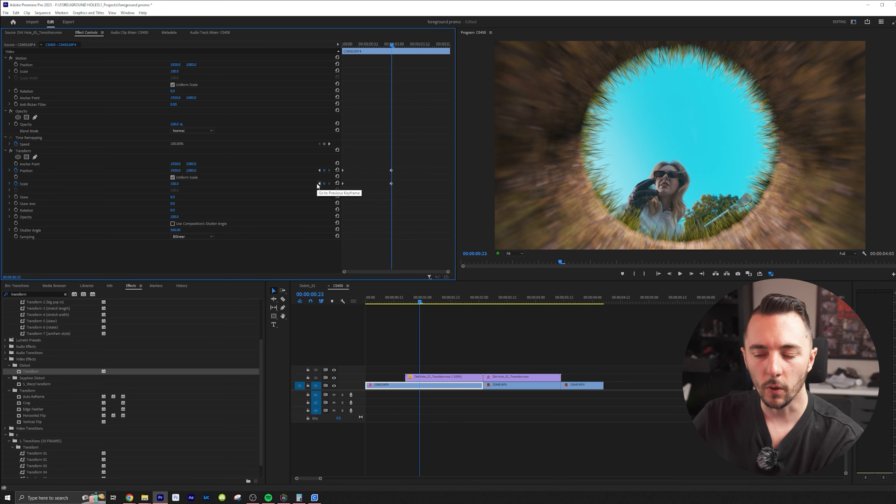
At 00:00:01:14, keyframe Transform's Scale down to about 38 and add a Position keyframe to fit the subject inside the hole
key("Right")
key("Right")
key("Right")
key("Right")
key("Right")
key("Right")
key("Right")
key("Right")
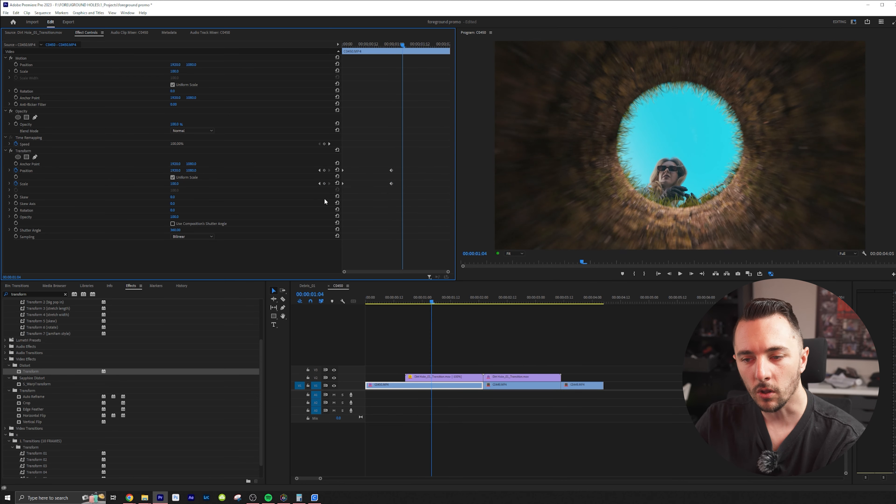
key("Right")
key("Right")
key("Right")
key("Right")
key("Right")
key("Right")
key("Right")
key("Right")
key("Right")
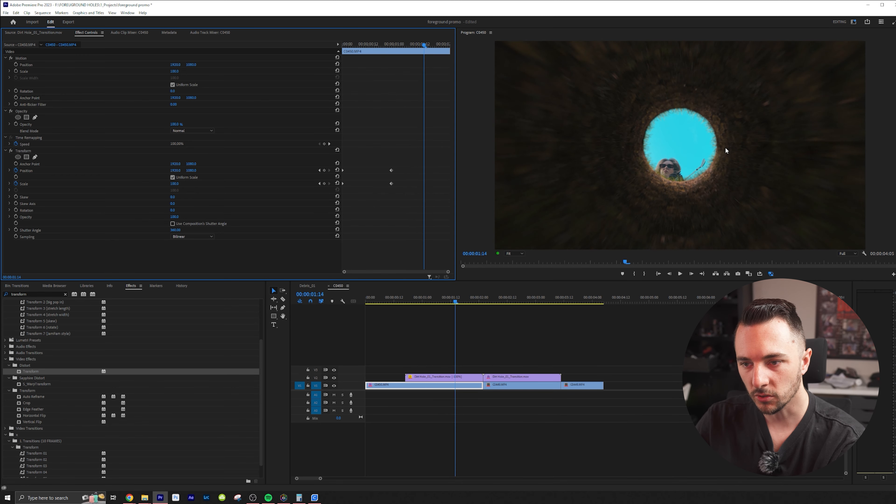
key("Left")
key("Left")
key("Left")
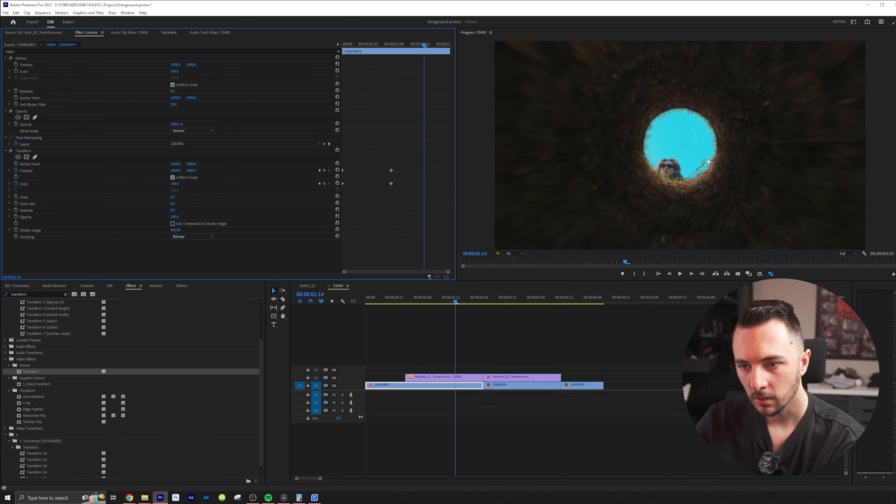
key("Right")
key("Right")
key("Right")
key("Left")
key("Left")
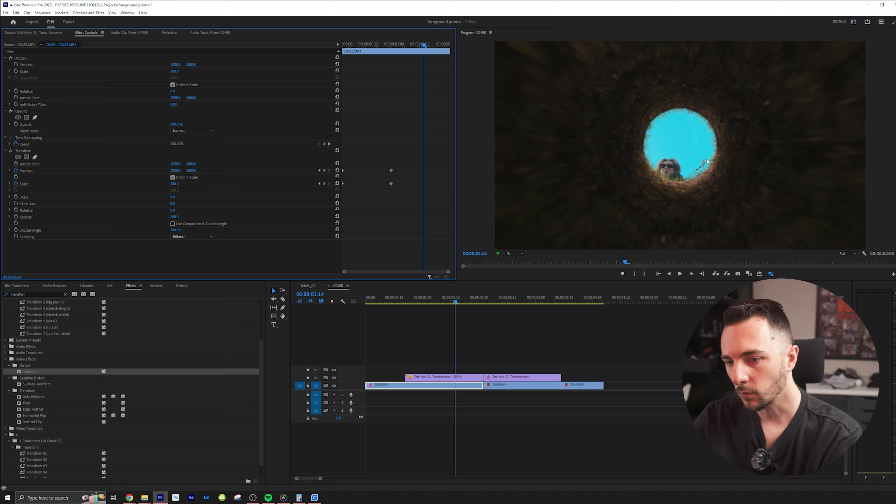
left_click_drag(175, 184, 152, 184)
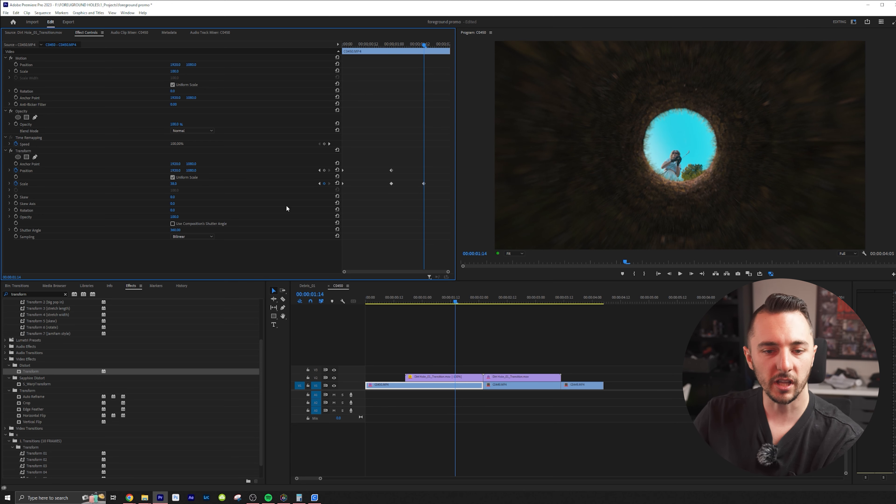
left_click(324, 170)
Near 00:00:01:20 on the first clip, keyframe Transform's Position upward so the footage follows the rising hole, and add a Scale keyframe
key("Right")
key("Right")
key("Right")
key("Right")
key("Right")
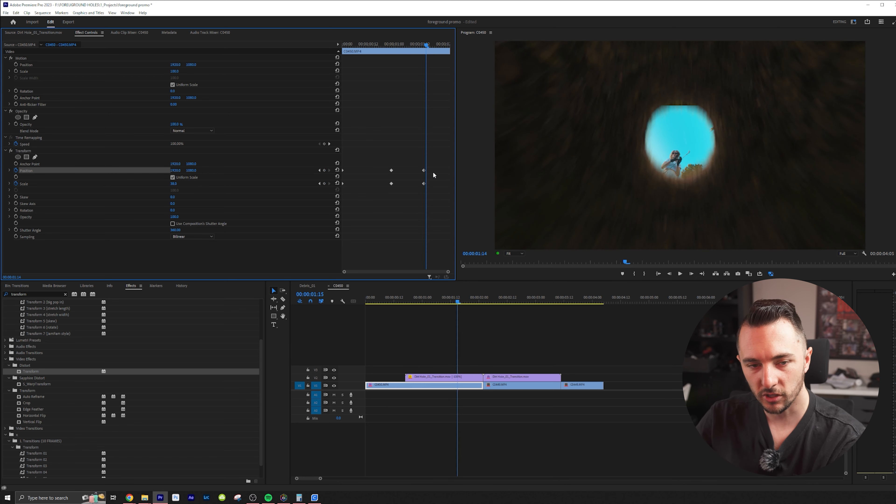
key("Right")
key("Right")
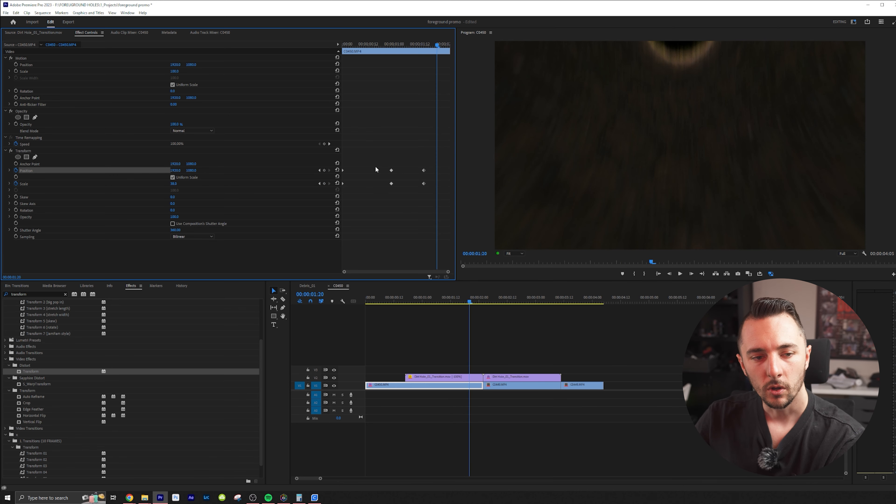
key("Left")
left_click_drag(191, 171, 71, 170)
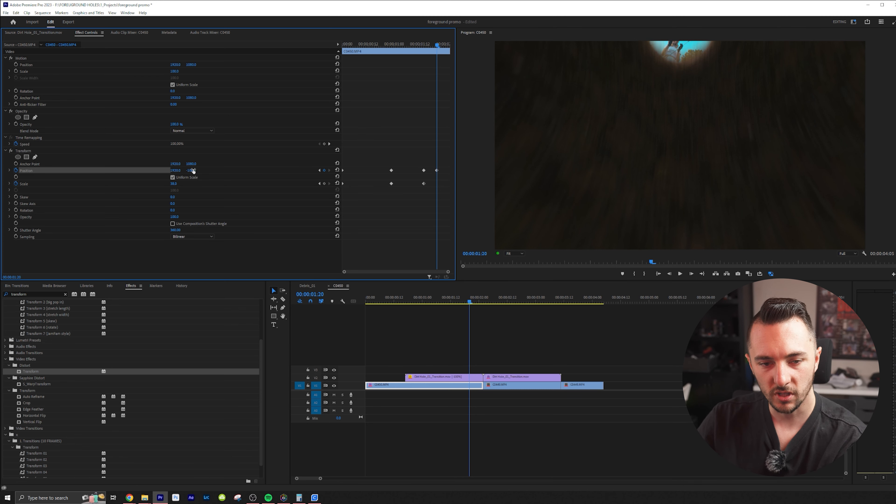
left_click(322, 186)
key("Left")
key("Left")
key("Left")
key("Left")
Apply the Transform effect to the second clip, removing the cut that splits it, and disable its Use Composition's Shutter Angle option
left_click_drag(409, 296, 520, 319)
left_click_drag(30, 371, 523, 387)
left_click(561, 386)
key("Delete")
left_click(590, 387)
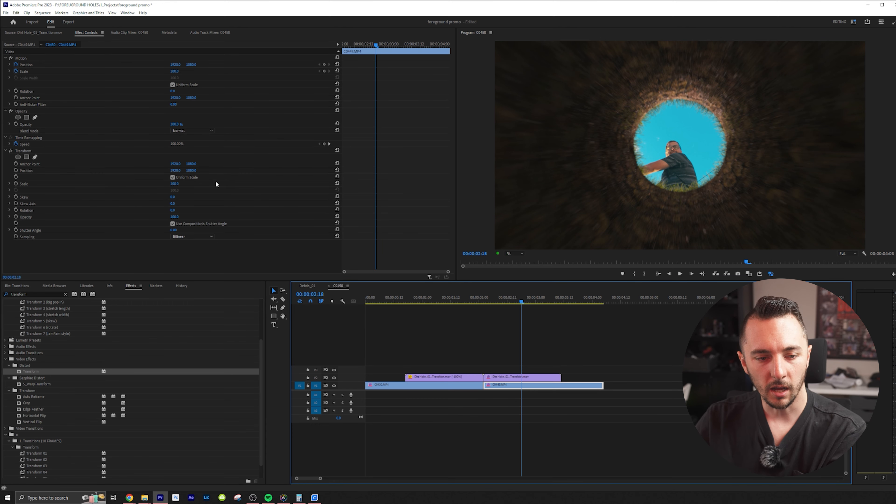
left_click(172, 224)
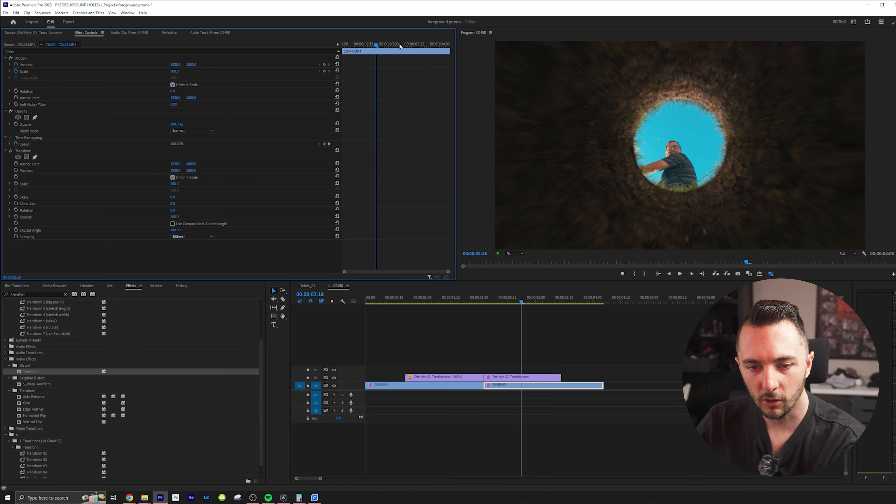
At 00:00:02:14, keyframe Transform's Position and Scale on the second clip, reducing Scale to about 40 to fit the hole
left_click_drag(376, 46, 336, 51)
key("Right")
key("Right")
key("Right")
key("Right")
key("Right")
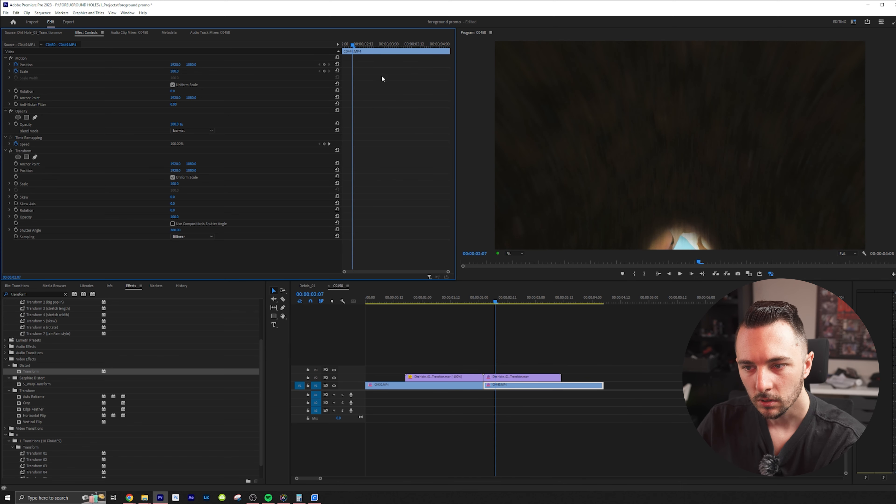
key("Right")
key("Right")
key("Right")
key("Right")
key("Right")
key("Left")
key("Right")
key("Right")
key("Right")
key("Left")
key("Left")
key("Left")
key("Right")
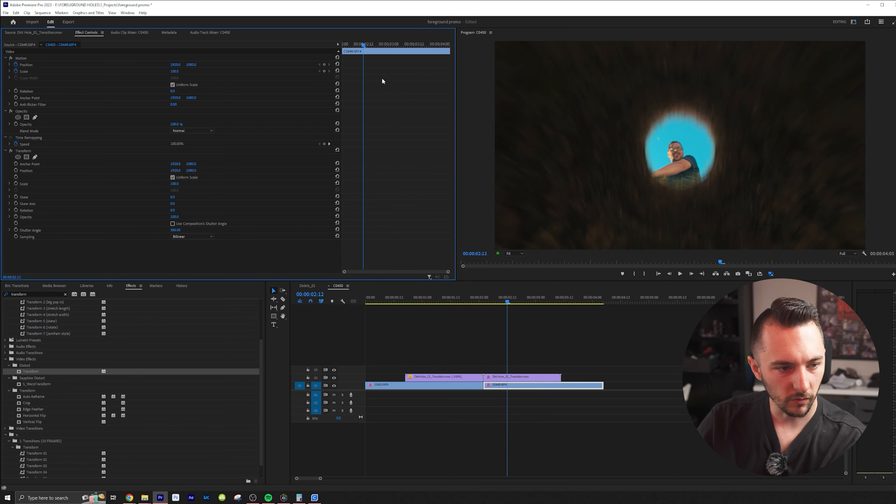
key("Right")
key("Right")
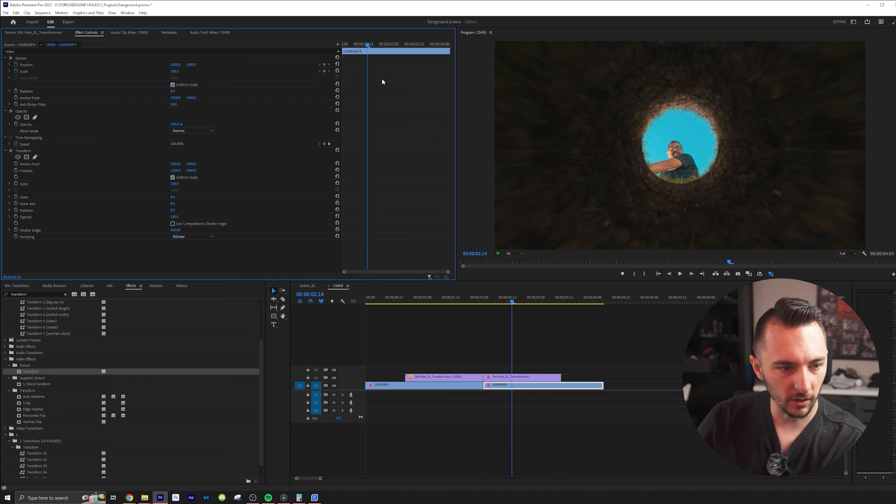
left_click(17, 183)
left_click(15, 171)
left_click_drag(174, 184, 155, 184)
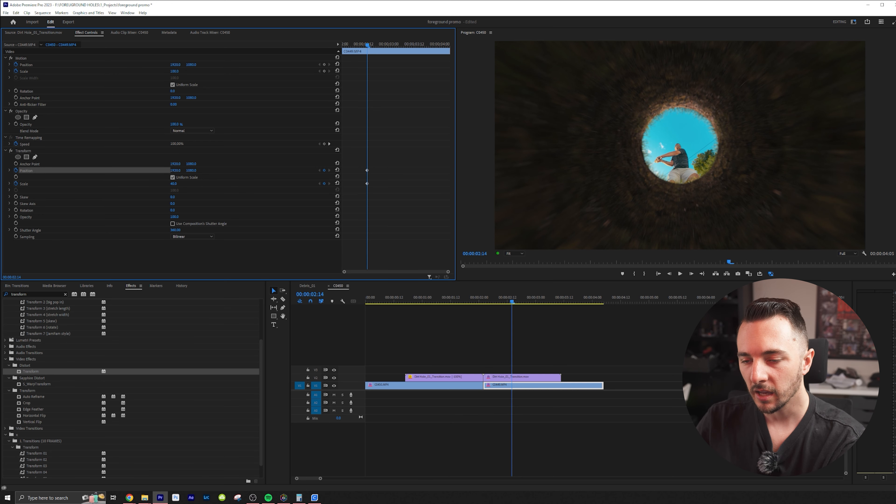
At 00:00:03:08, keyframe the second clip's Transform Scale and Position back to their default values
key("Right")
key("Right")
key("Right")
key("Right")
key("Right")
key("Right")
key("Right")
key("Right")
key("Right")
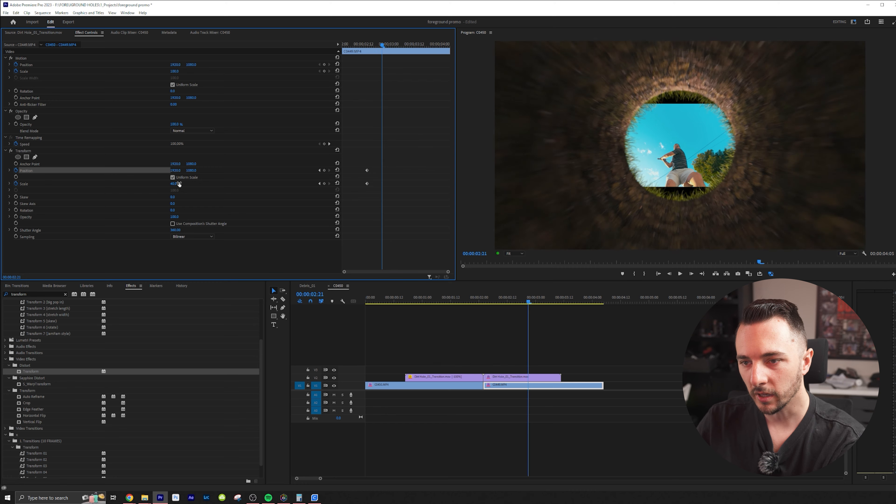
key("Right")
key("Right")
key("Right")
key("Right")
key("Right")
key("Right")
key("Right")
key("Right")
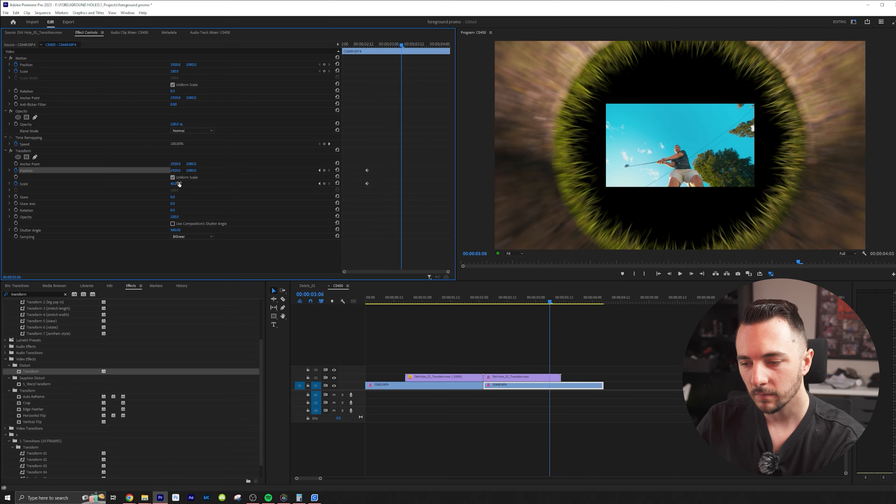
key("Right")
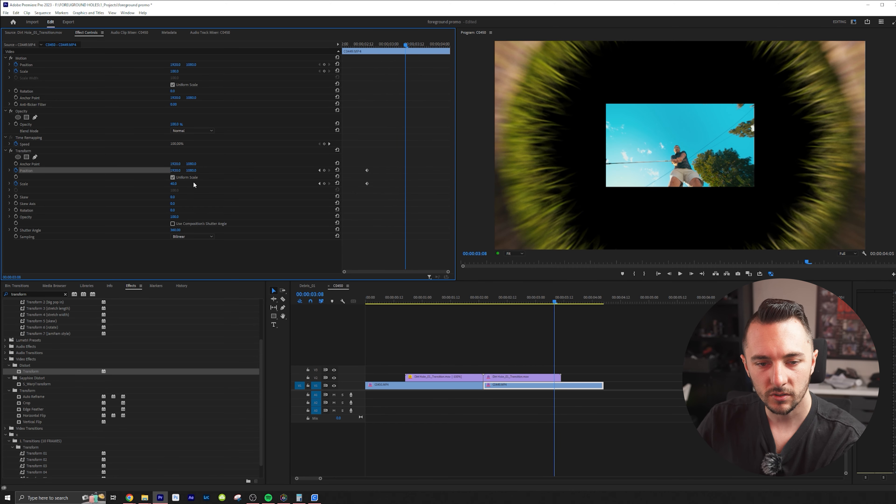
left_click(337, 184)
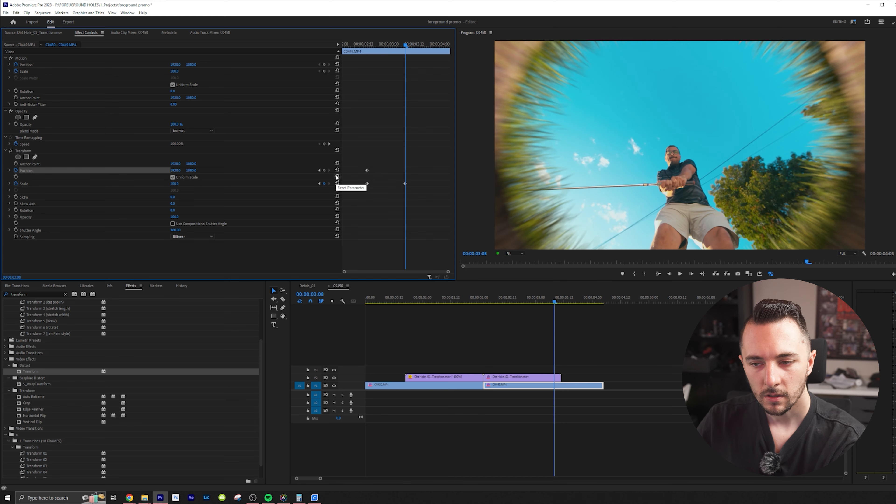
left_click(337, 170)
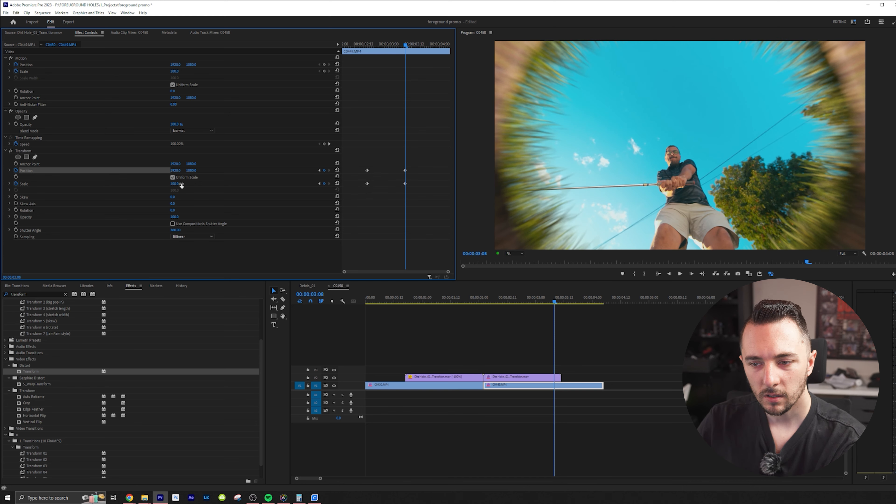
Play back the second clip to examine how its scaling footage fills the opening hole
key("Right")
key("Right")
key("Right")
key("Right")
key("Right")
key("Right")
key("Right")
key("Right")
key("Right")
key("Right")
key("Right")
key("Right")
key("Right")
left_click_drag(356, 47, 296, 58)
key("space")
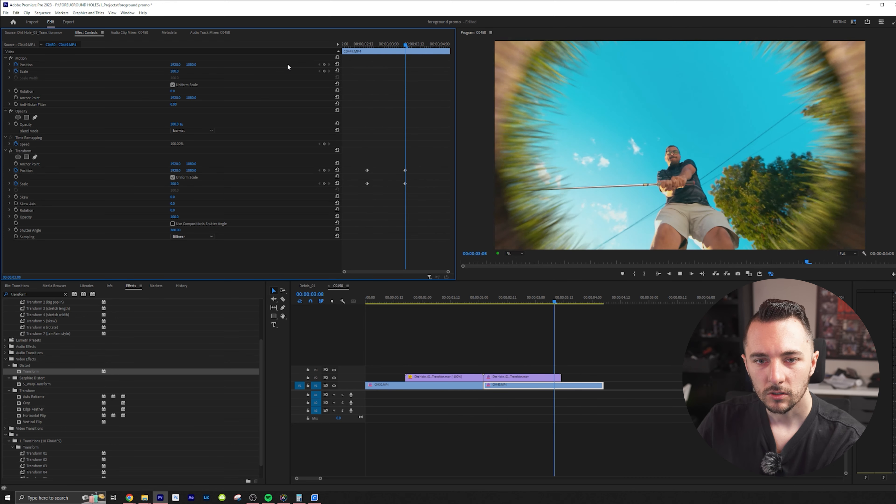
Move the second clip's full-size Position and Scale keyframes earlier to 00:00:03:03 and preview the timing
left_click_drag(394, 46, 399, 45)
key("Right")
key("Left")
key("Left")
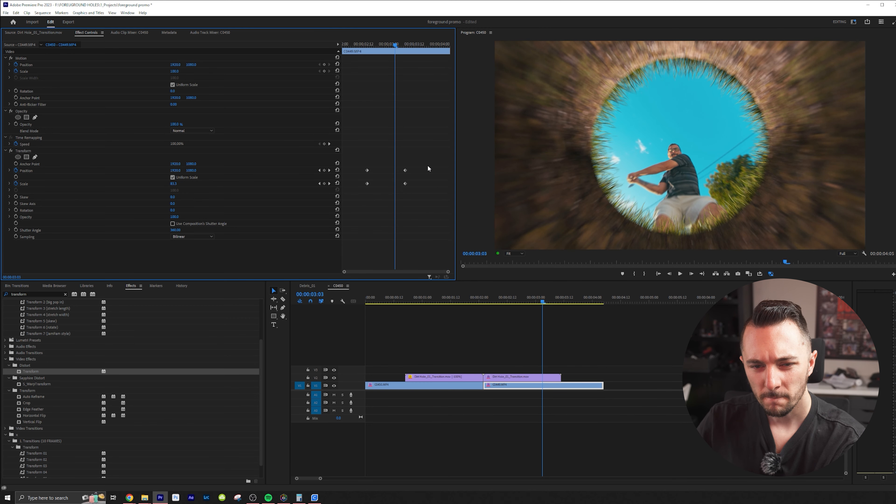
left_click_drag(426, 162, 395, 185)
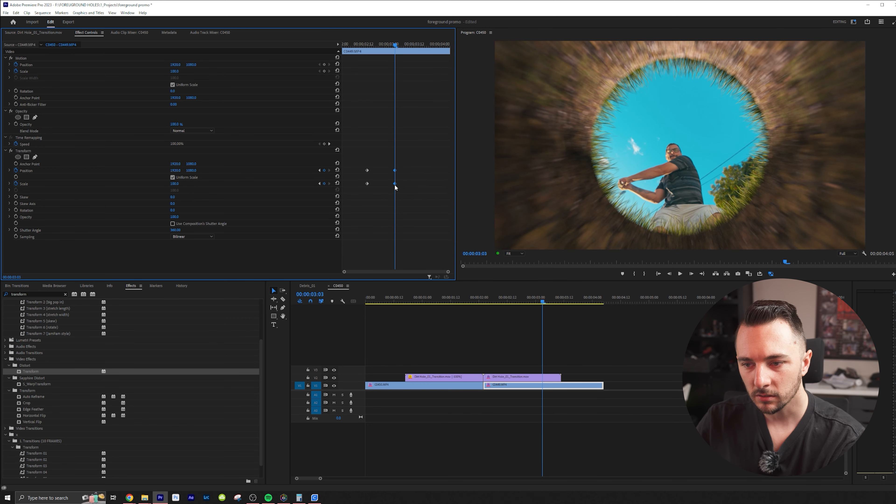
left_click(366, 45)
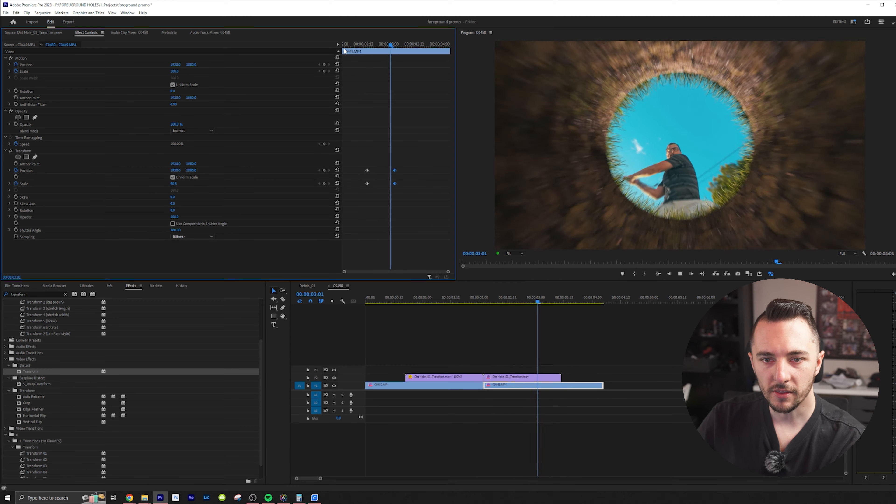
key("space")
Keyframe the second clip's Transform Scale at 110 and place that keyframe at the very end of the clip
left_click_drag(438, 44, 444, 47)
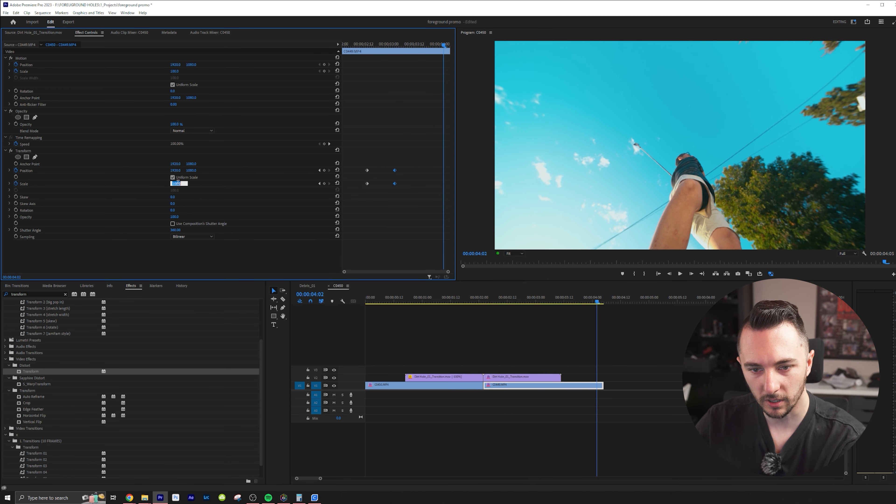
type("110")
key("Return")
left_click_drag(443, 184, 450, 184)
left_click_drag(395, 46, 304, 58)
key("space")
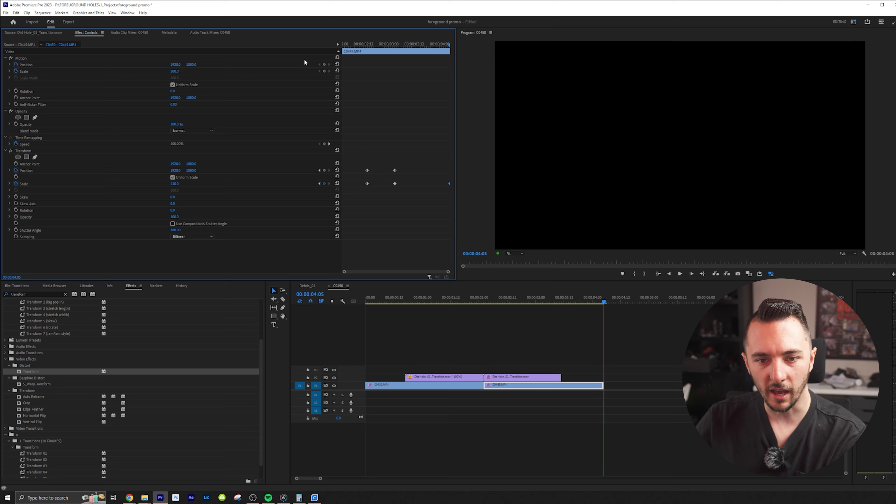
At 00:00:02:07, keyframe the second clip's Transform Position downward so the footage sits in the hole as it enters the frame
left_click_drag(391, 69, 343, 62)
key("Right")
key("Right")
key("Right")
key("Right")
key("Right")
key("Right")
key("Left")
key("Right")
key("Right")
key("Right")
key("Right")
key("Right")
key("Right")
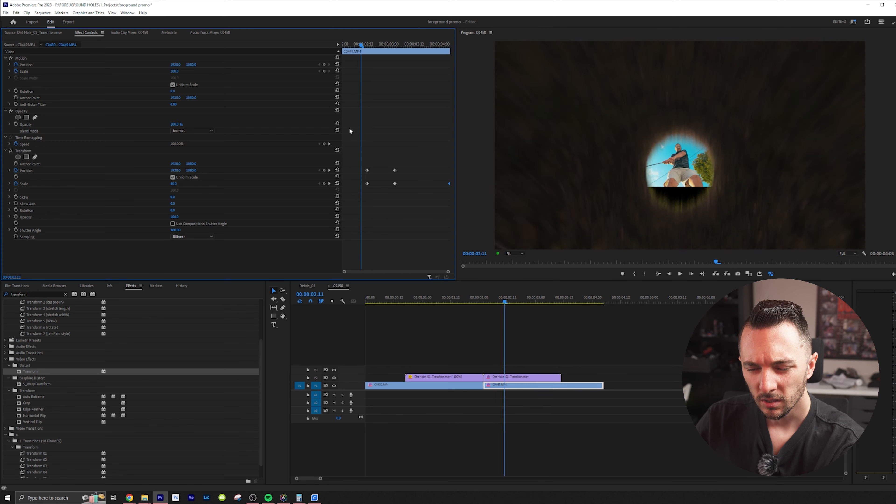
key("Right")
key("Left")
key("Left")
key("Left")
key("Left")
key("Left")
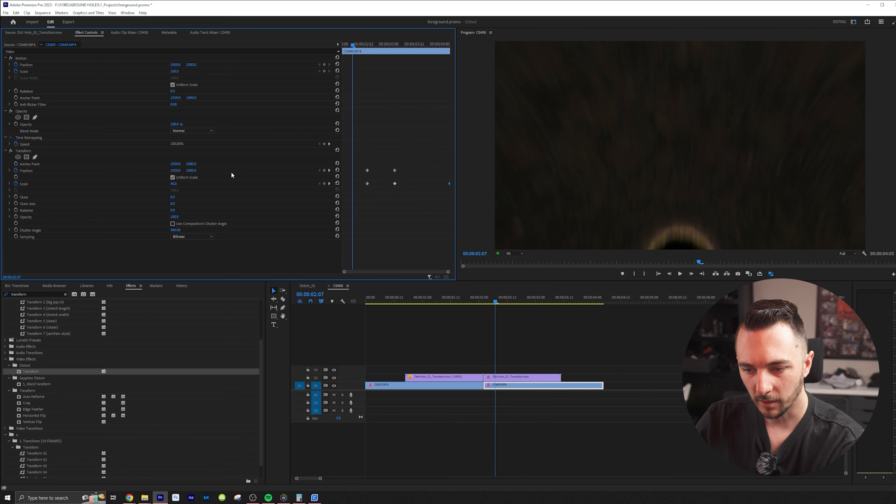
left_click_drag(191, 171, 405, 170)
left_click_drag(543, 170, 577, 170)
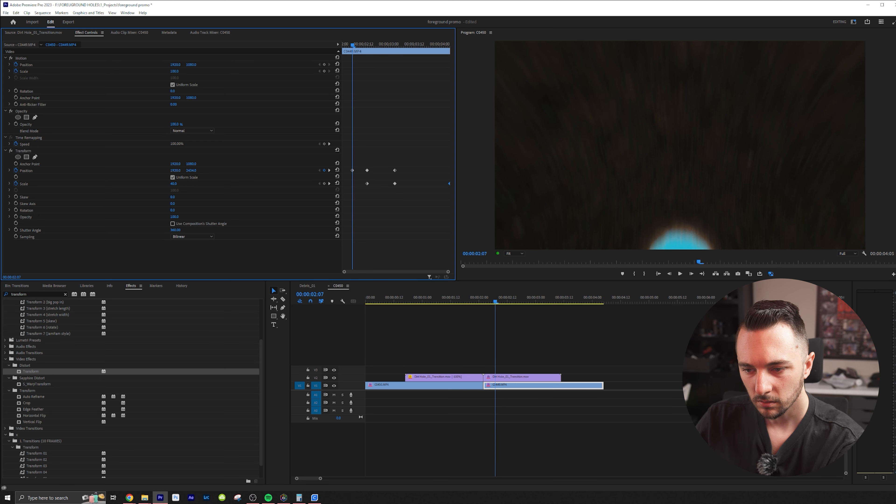
At 00:00:02:12, keyframe the second clip's Transform Position to bring the subject back inside the centred hole
key("Right")
key("Left")
key("Left")
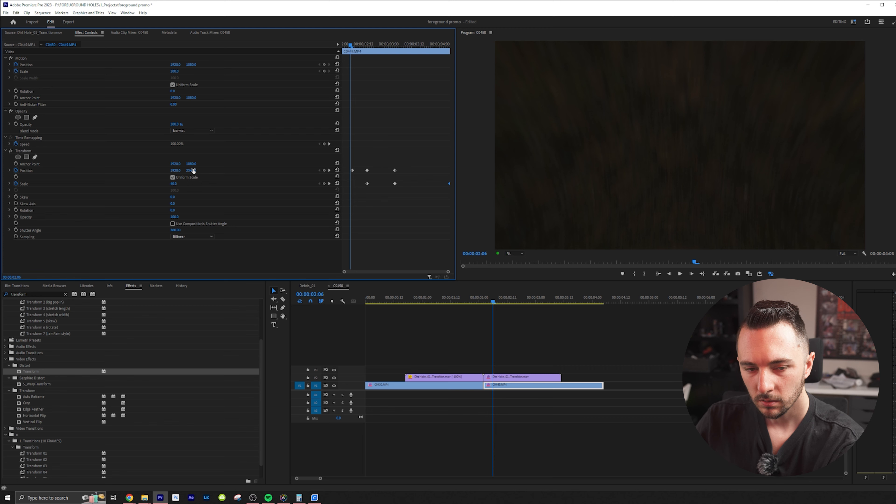
key("Right")
key("Right")
key("Right")
Step through the second clip's opening frames to check the footage's alignment with the moving hole
key("Right")
key("Right")
key("Right")
key("Right")
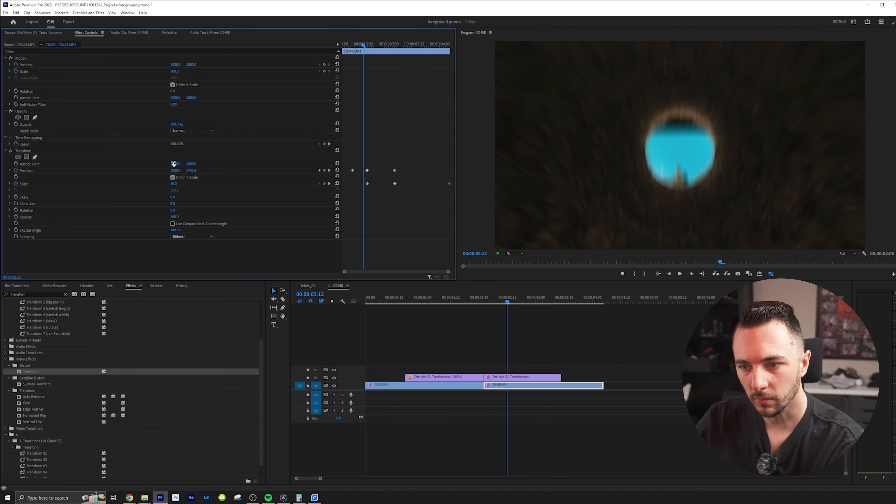
mouse_move(189, 169)
left_mouse_down()
mouse_move(210, 170)
mouse_move(193, 171)
left_mouse_up()
key("Right")
key("Right")
key("Right")
key("Left")
key("Left")
key("Left")
key("Left")
key("Left")
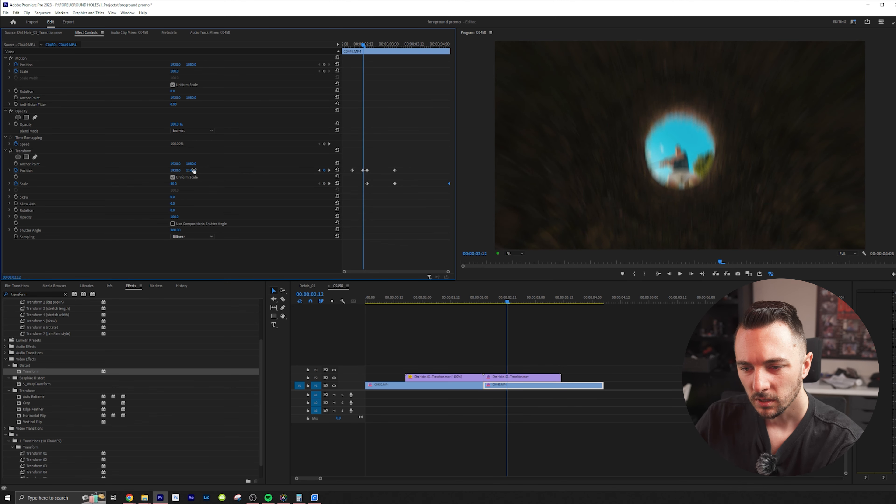
key("Left")
key("Left")
key("Left")
key("Left")
key("Left")
key("Left")
key("Left")
key("Left")
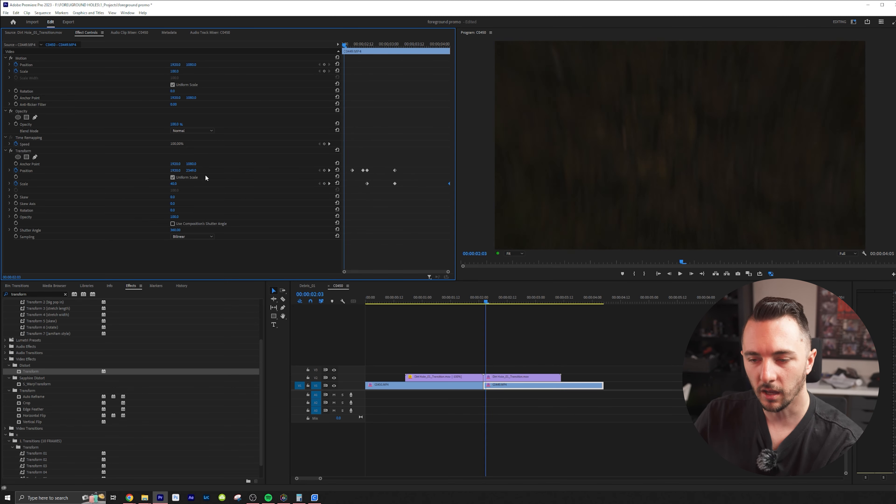
Shift the first clip's footage slightly downward at its 00:00:01:14 Position keyframe and check the frames through 00:00:02:00
left_click(446, 299)
key("Right")
key("Right")
key("Right")
key("Right")
key("Right")
key("Right")
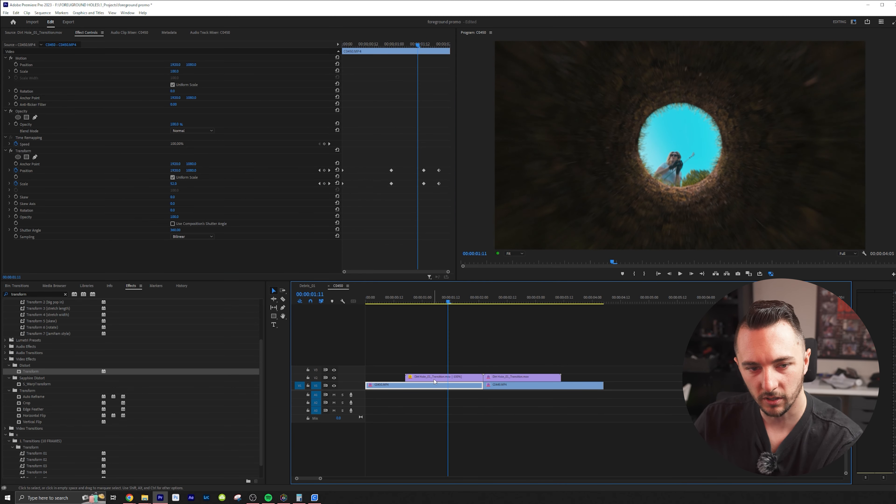
key("Left")
key("Left")
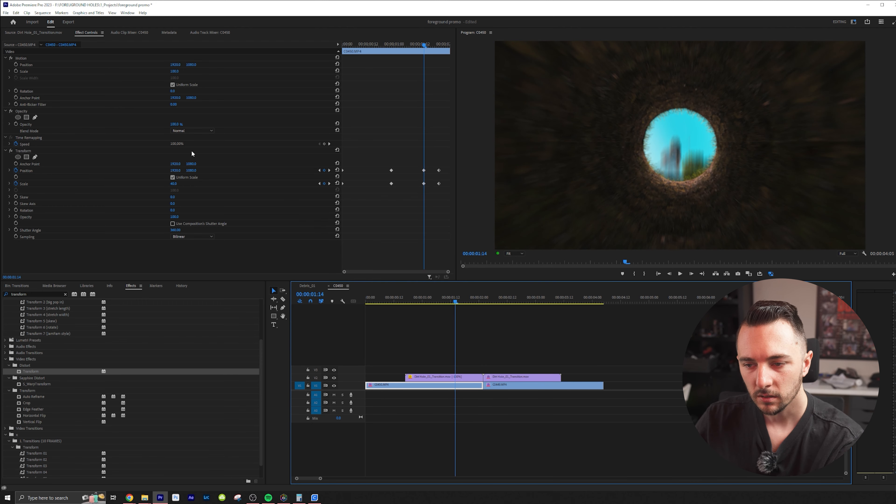
left_click_drag(193, 170, 228, 171)
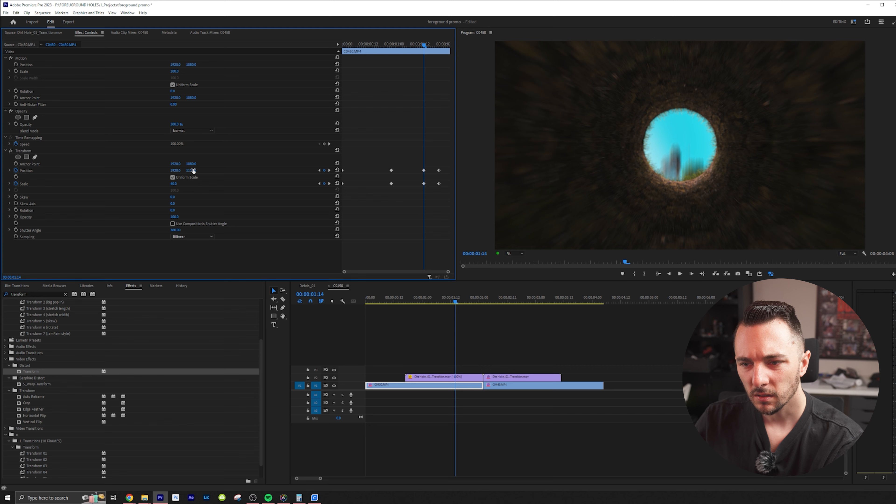
key("Right")
key("Right")
key("Right")
key("Right")
key("Right")
key("Right")
key("Right")
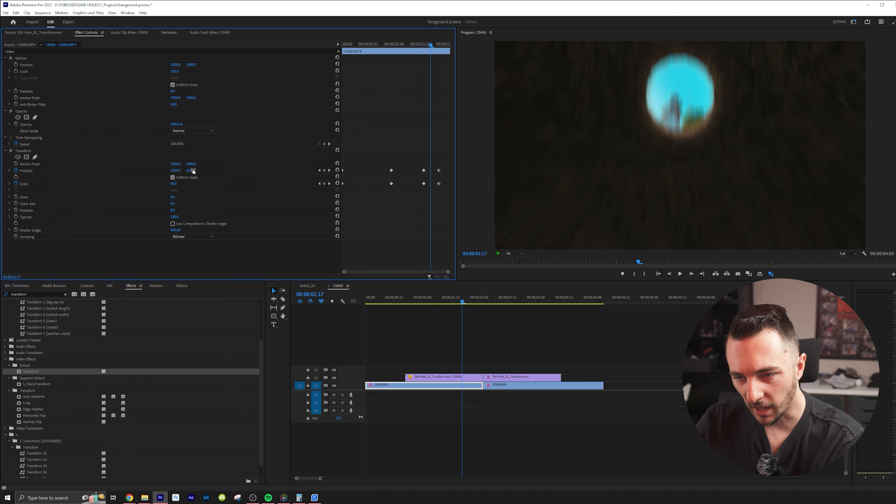
key("Right")
key("Right")
key("Right")
key("Right")
key("Right")
key("Right")
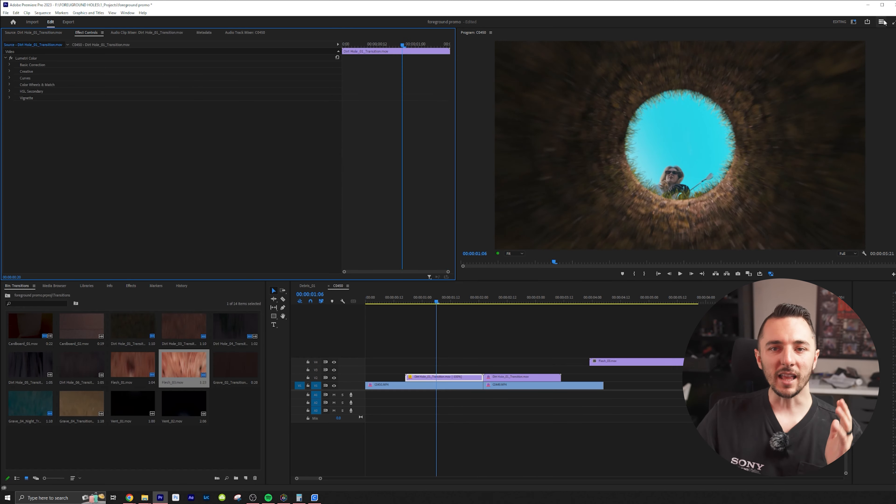
Switch to the Color workspace
left_click(883, 23)
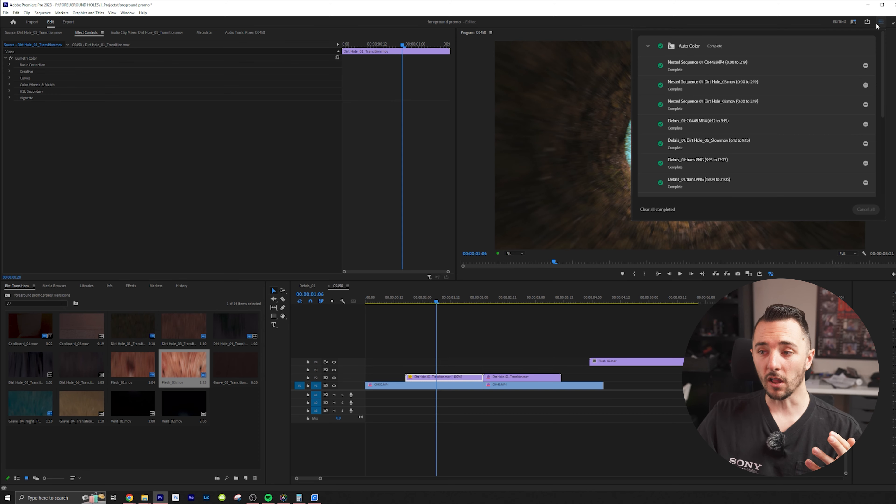
left_click(882, 24)
left_click(854, 22)
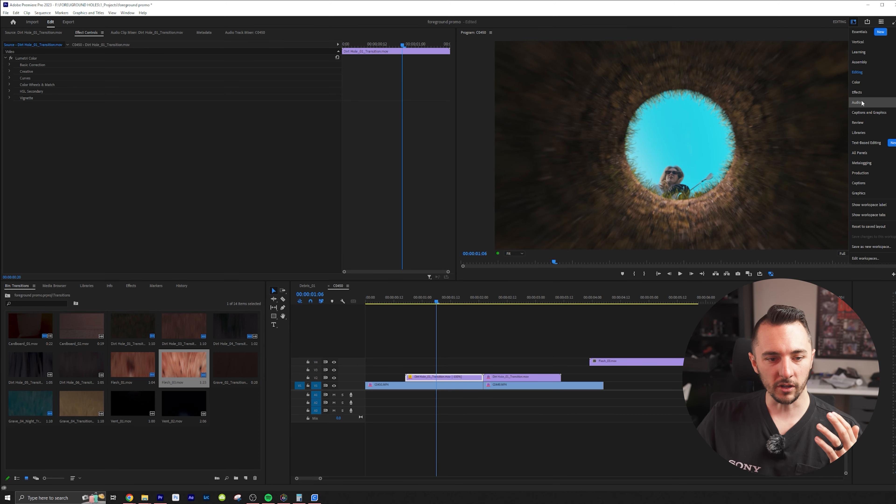
left_click(864, 83)
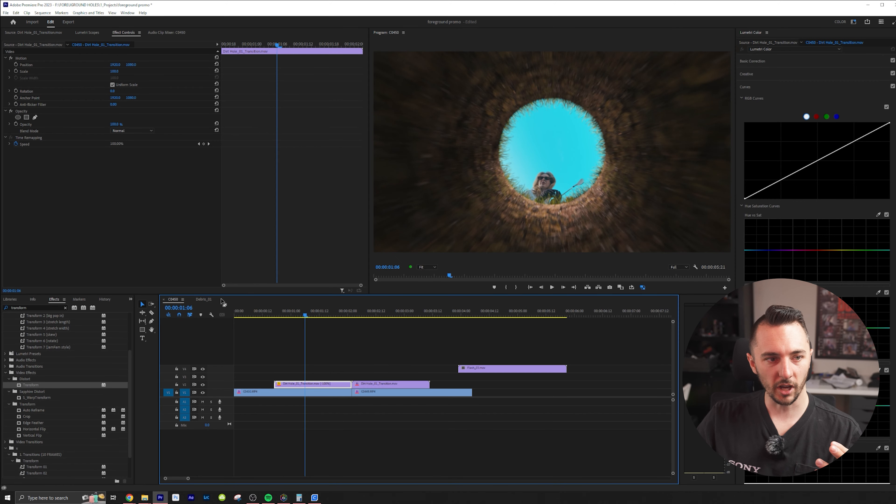
In Lumetri Basic Correction, lower the first Dirt Hole transition clip's Shadows to about -38 and Blacks to about -9
left_click(19, 46)
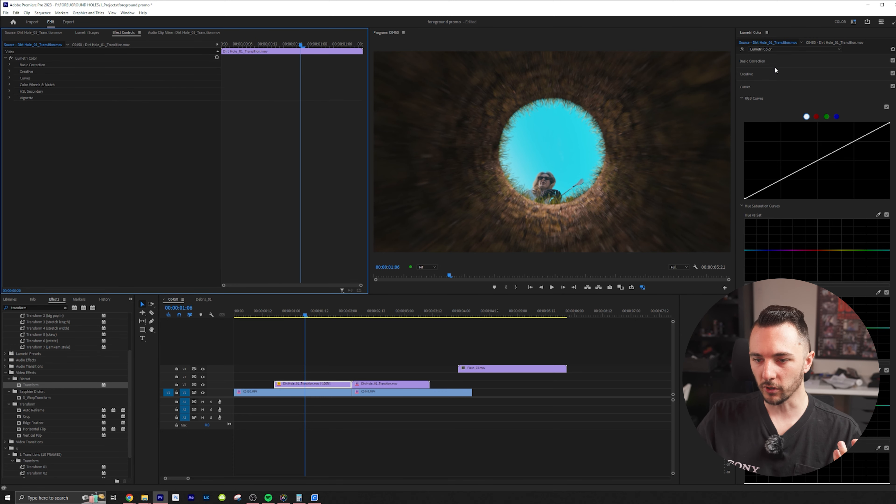
left_click(772, 59)
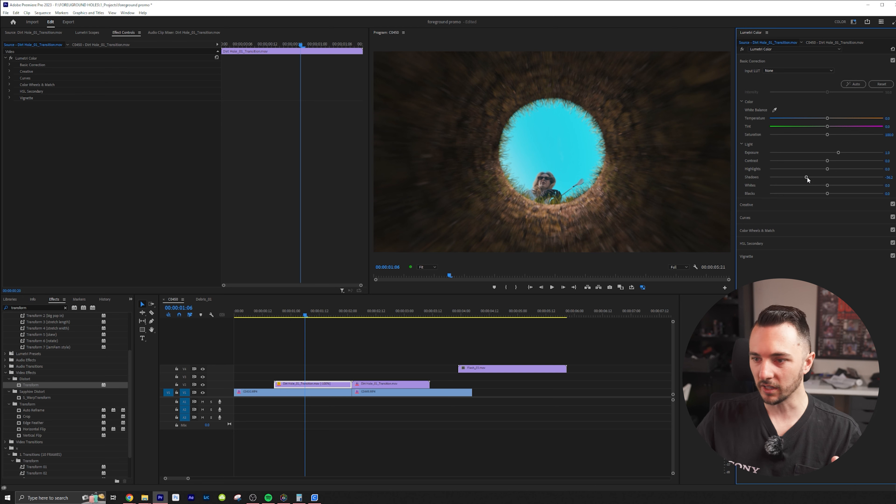
left_click(94, 45)
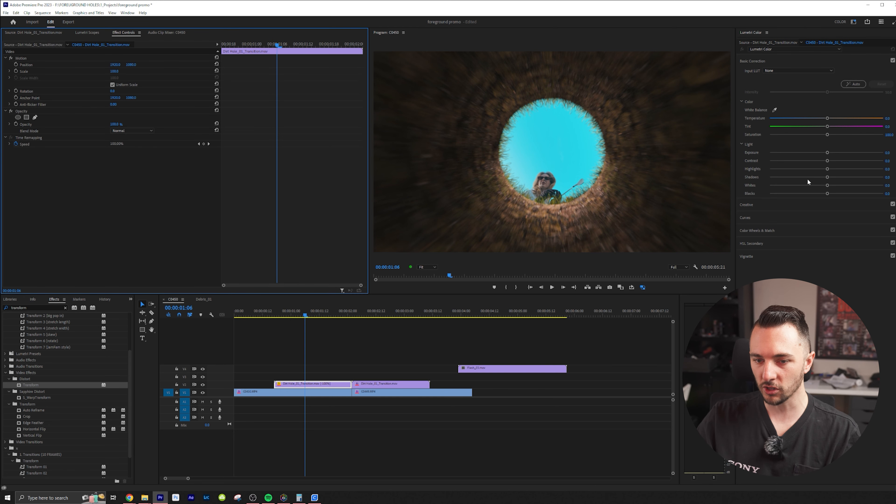
mouse_move(819, 177)
left_mouse_down()
mouse_move(760, 177)
mouse_move(799, 177)
mouse_move(800, 194)
mouse_move(820, 193)
left_mouse_up()
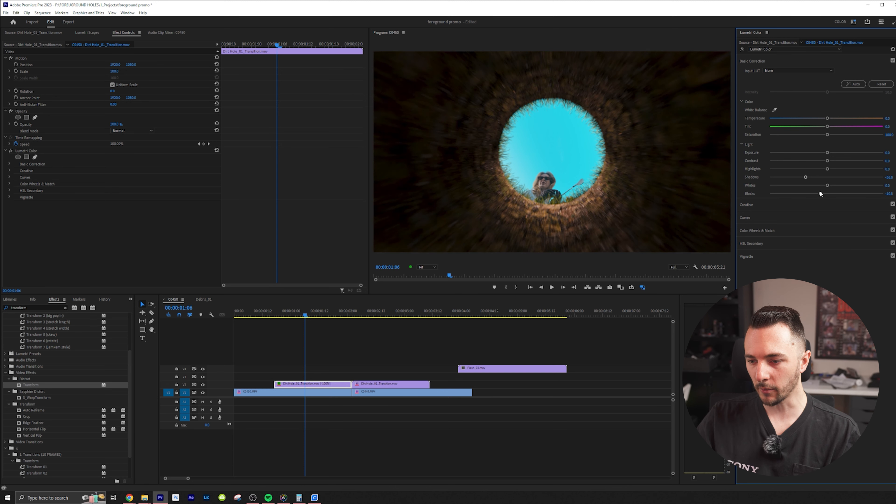
Add a Lumetri vignette to the first Dirt Hole transition clip with an Amount of about -0.6
left_click(763, 256)
left_click_drag(827, 136, 820, 136)
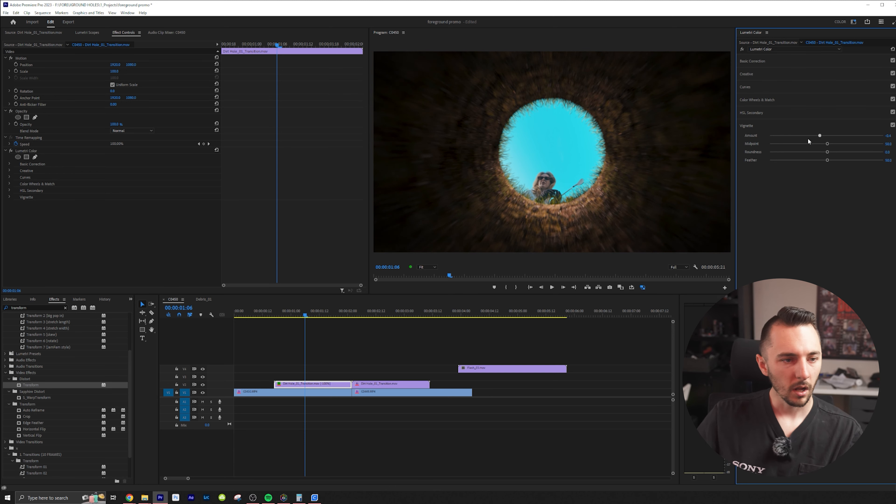
Copy the first transition clip's Lumetri Color effect to the second Dirt Hole transition clip and play the transition back
left_click(44, 150)
left_click(391, 384)
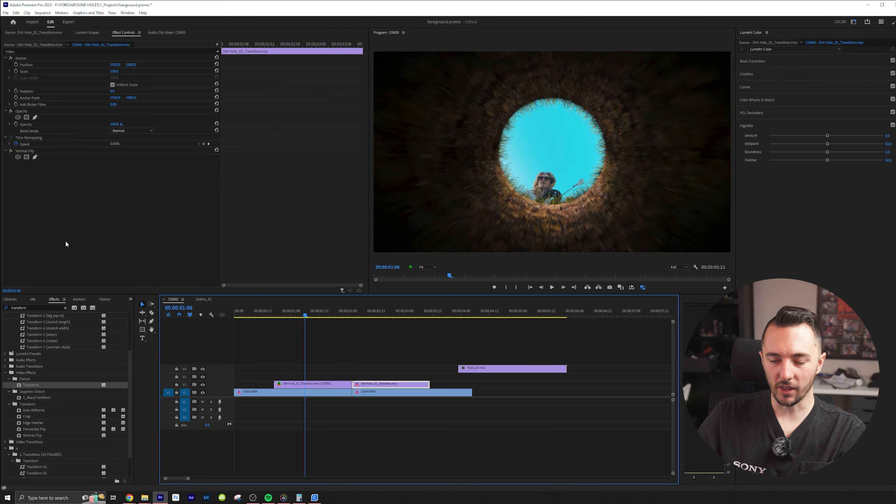
left_click(265, 318)
key("space")
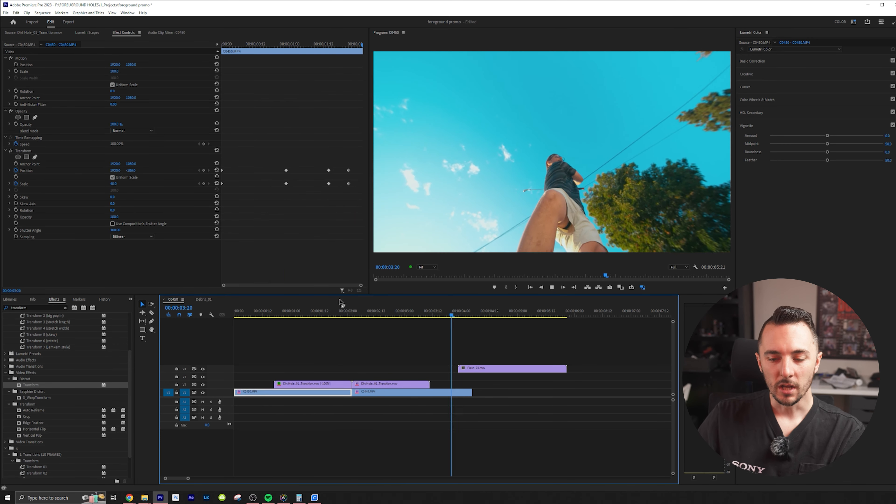
key("space")
Preview the flesh hole clip and raise its Lumetri Creative Vibrance to about 80
left_click(497, 314)
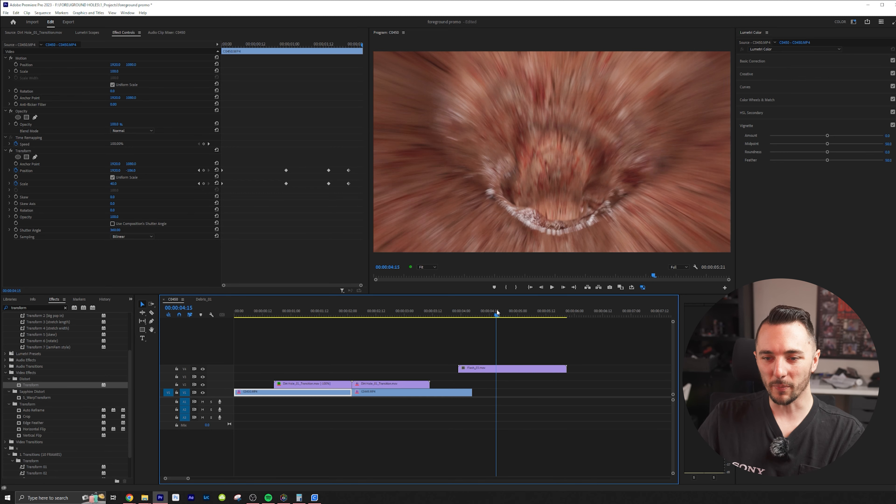
key("space")
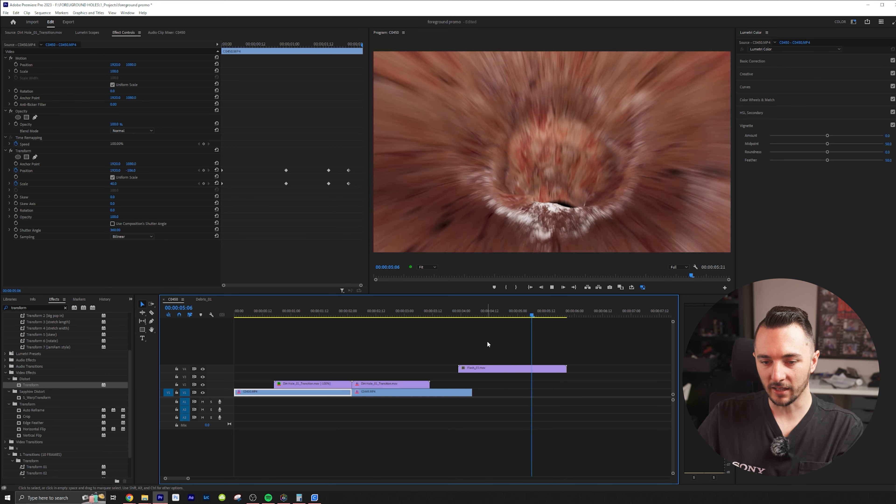
left_click(480, 369)
left_click(500, 315)
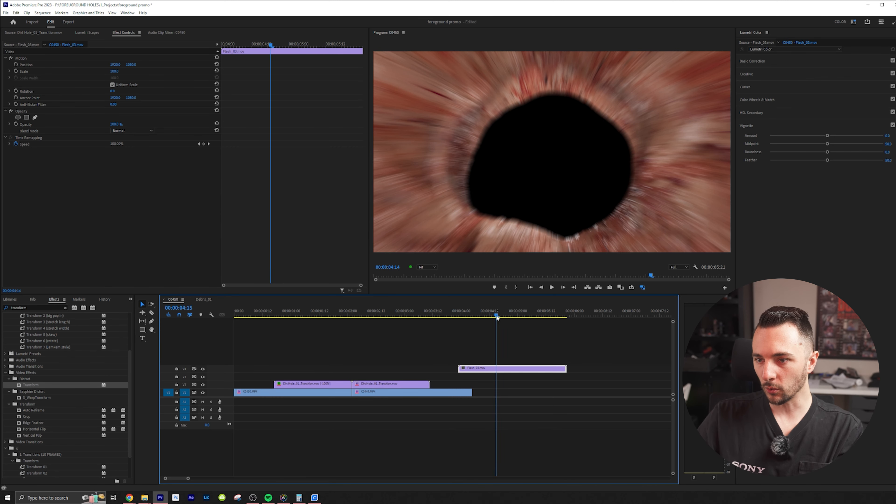
left_click_drag(501, 318, 520, 315)
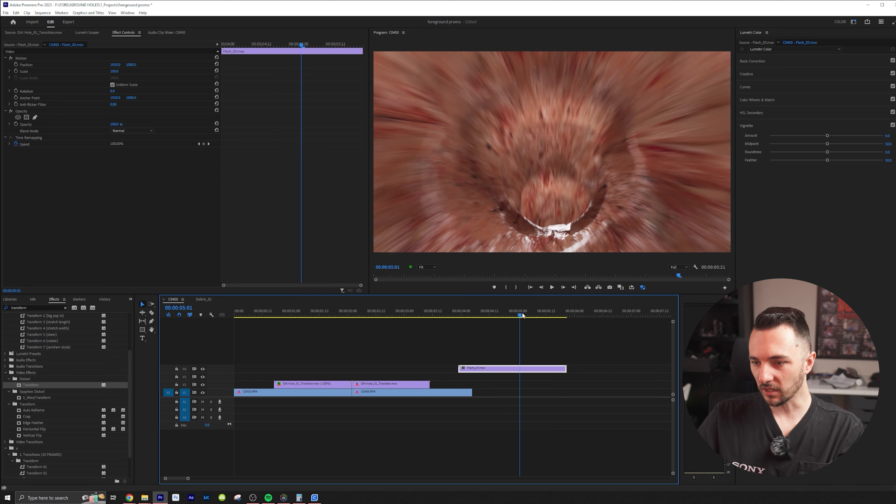
left_click(757, 74)
left_click_drag(834, 207, 872, 207)
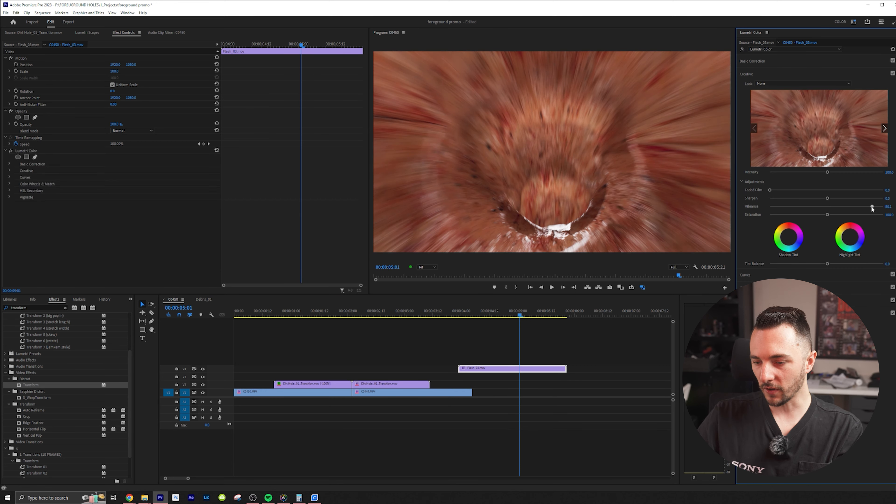
Shift the flesh hole clip's color to green with the Hue vs Hue curve and play it back
left_click(759, 275)
mouse_move(812, 328)
left_mouse_down()
mouse_move(811, 300)
mouse_move(811, 345)
left_mouse_up()
key("space")
left_click(468, 313)
key("space")
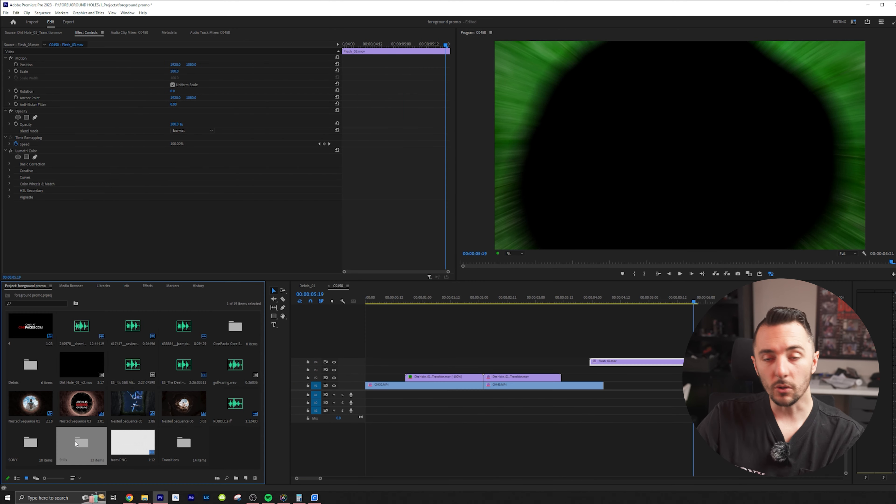
Open the Stills bin and preview Dirt Hole_01.mov and the slow Dirt Hole_02 clip
double_click(75, 443)
left_click_drag(66, 443, 109, 454)
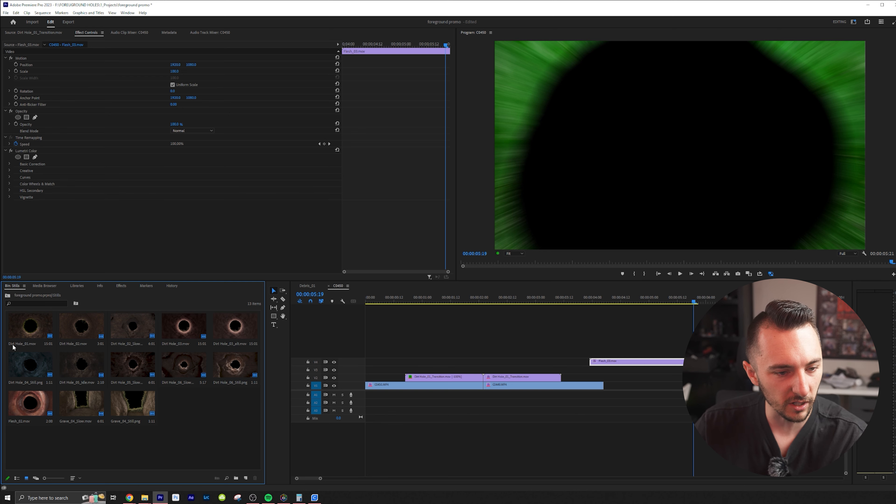
double_click(21, 329)
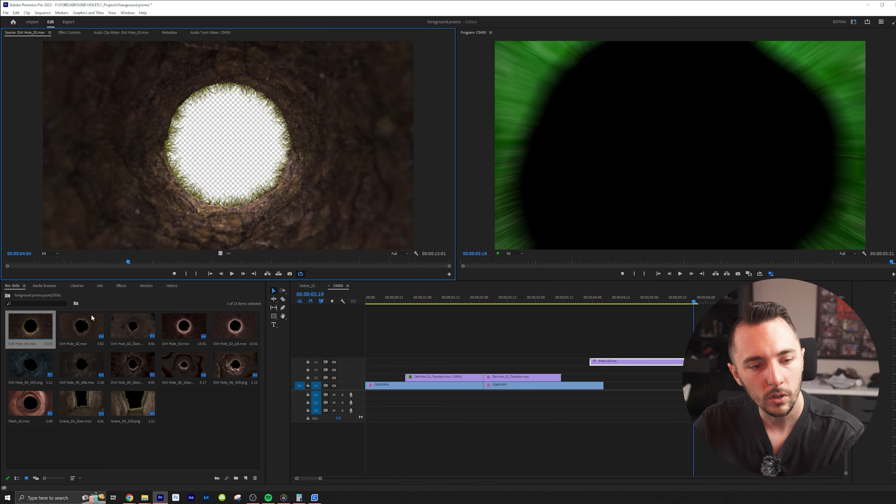
double_click(129, 326)
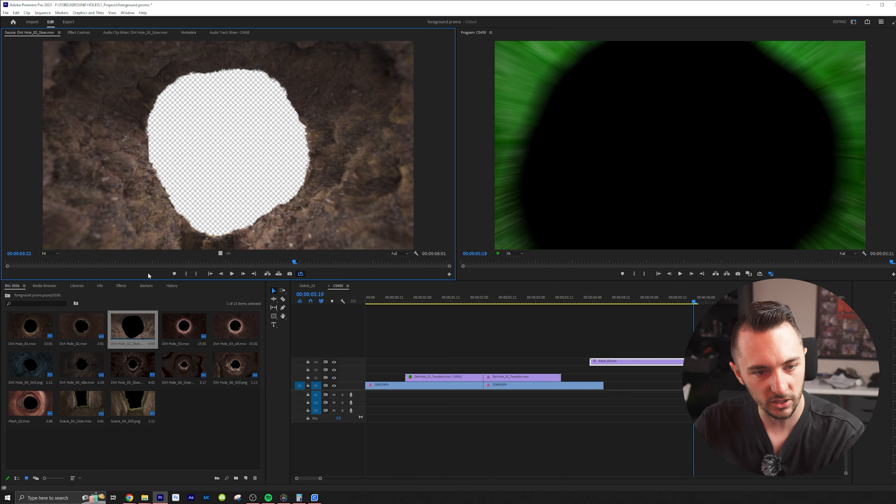
key("space")
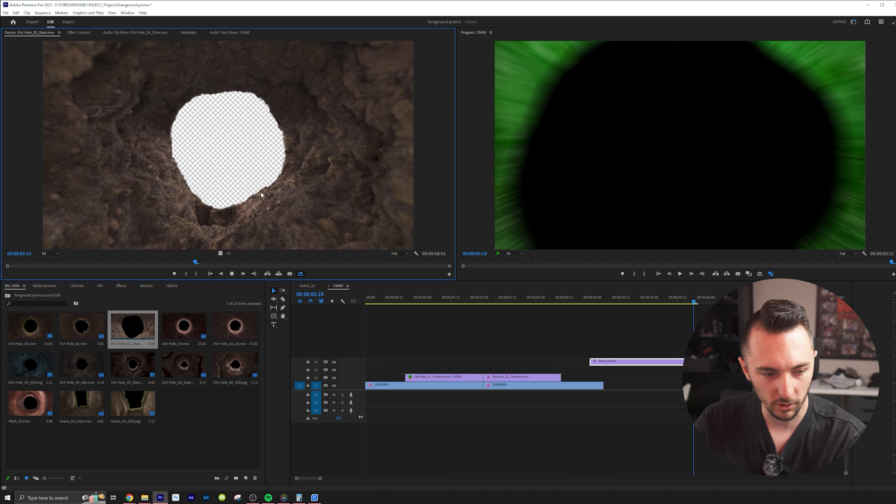
left_click(30, 325)
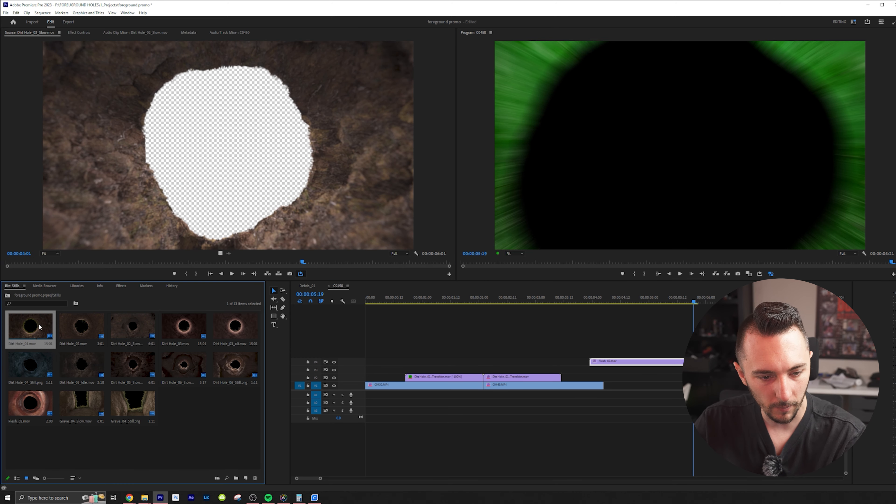
Place Dirt Hole_03.mov after the flesh clip, position the low-angle footage clip on the track beneath it, and play the composite
left_click_drag(183, 326, 635, 361)
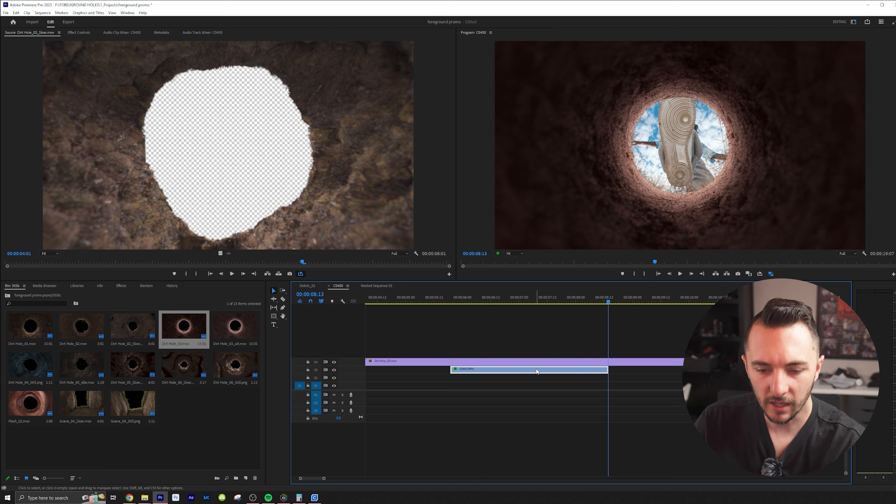
key("minus")
key("minus")
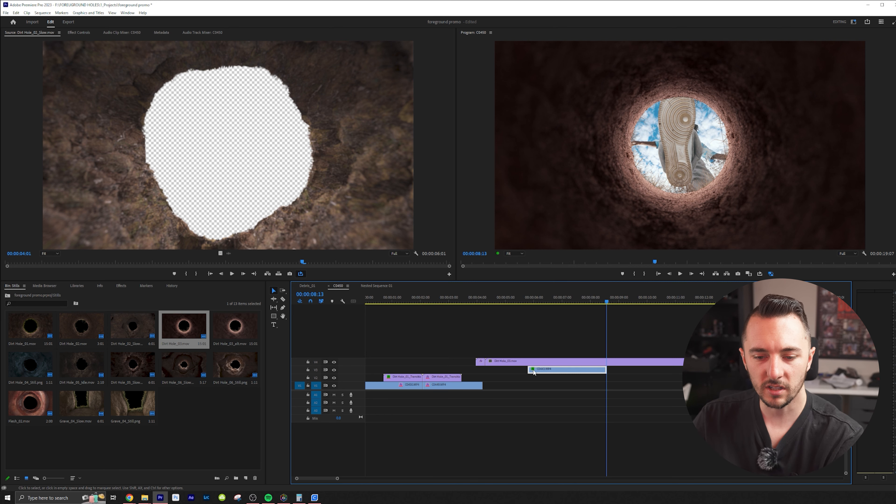
left_click_drag(471, 373, 450, 373)
left_click_drag(438, 299, 447, 300)
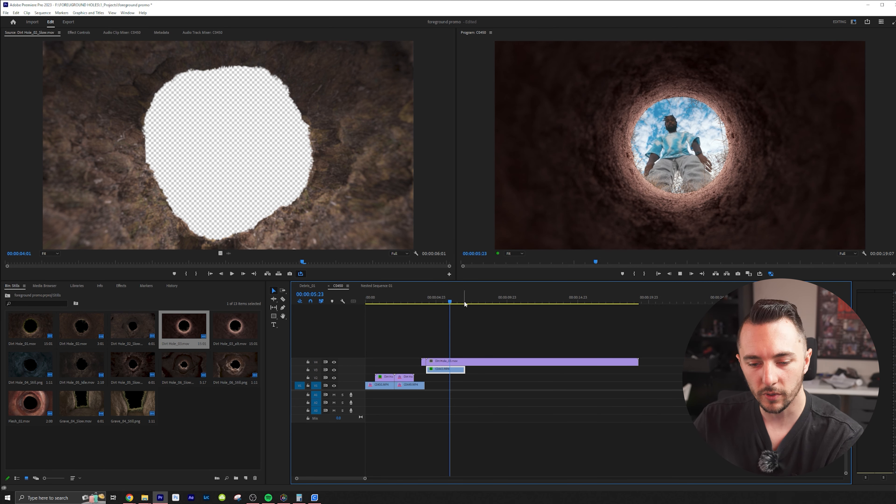
key("space")
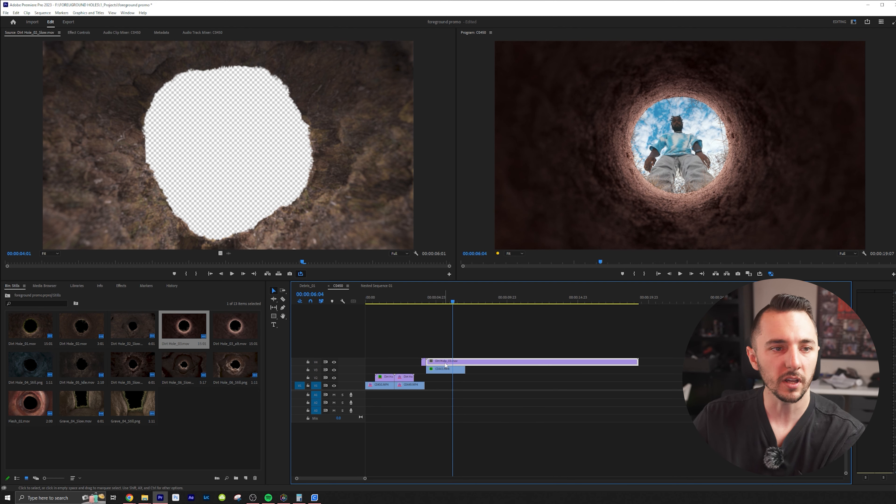
Try adjusting the Motion Scale of the Dirt Hole_03.mov clip
key("equal")
key("equal")
key("shift+5")
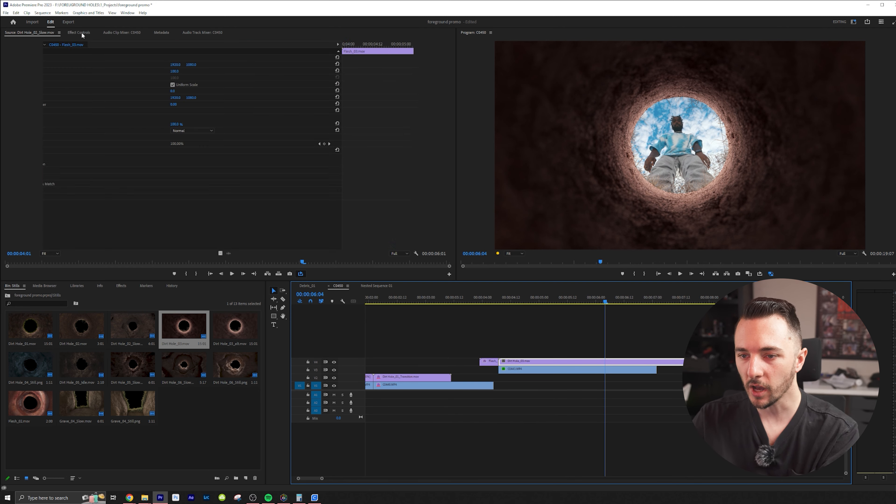
mouse_move(175, 71)
left_mouse_down()
mouse_move(259, 72)
mouse_move(175, 72)
left_mouse_up()
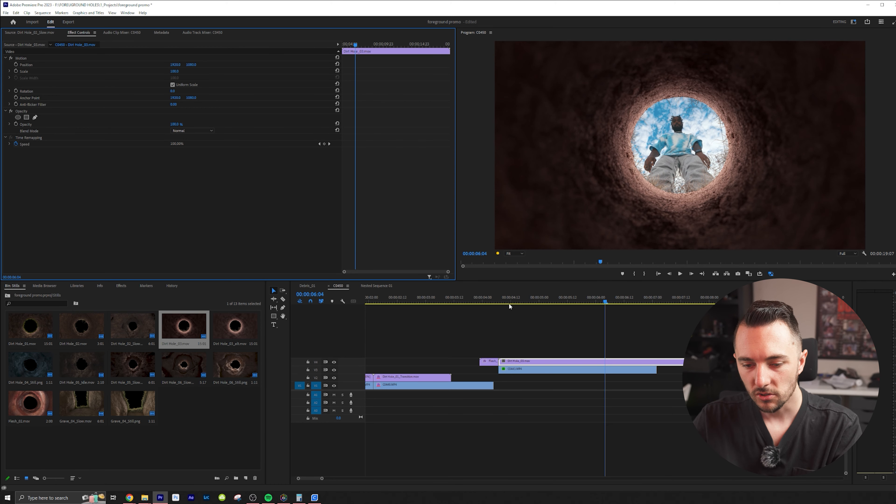
Remove the Scale and Position keyframes from the footage clip under Dirt Hole_03.mov and scale the footage down
left_click(500, 303)
left_click(517, 369)
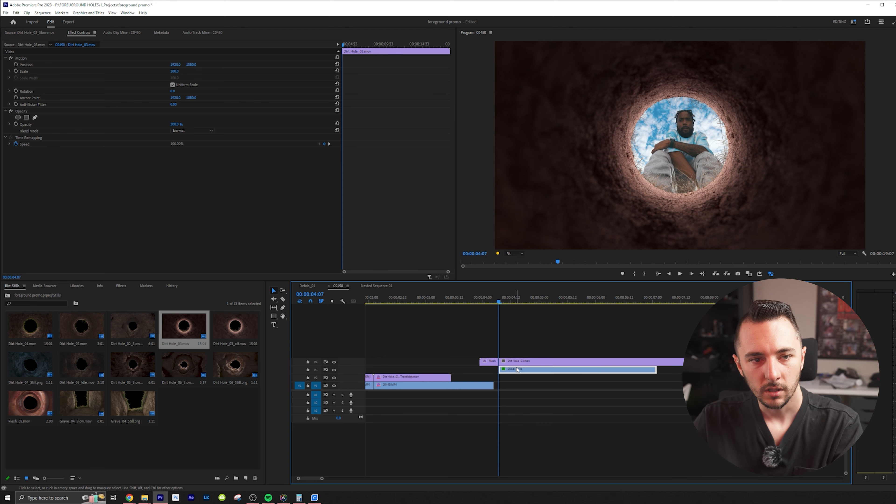
left_click(16, 71)
key("Return")
left_click(16, 65)
key("Return")
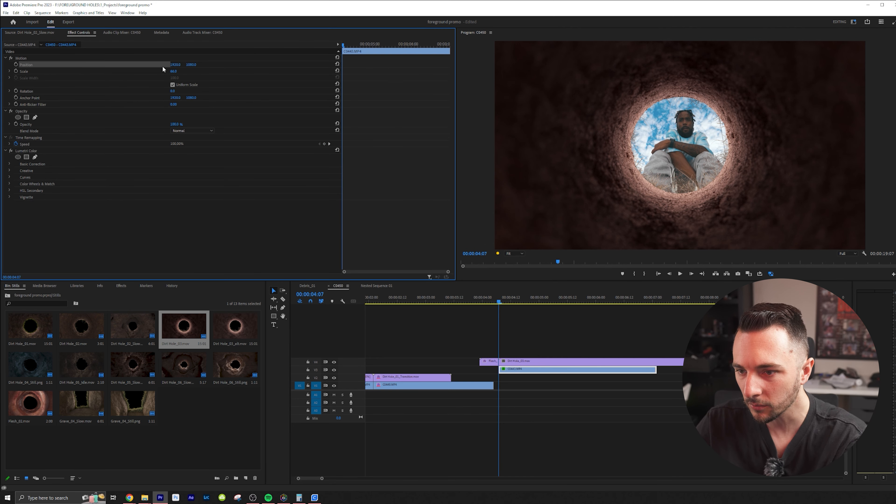
left_click_drag(173, 71, 158, 71)
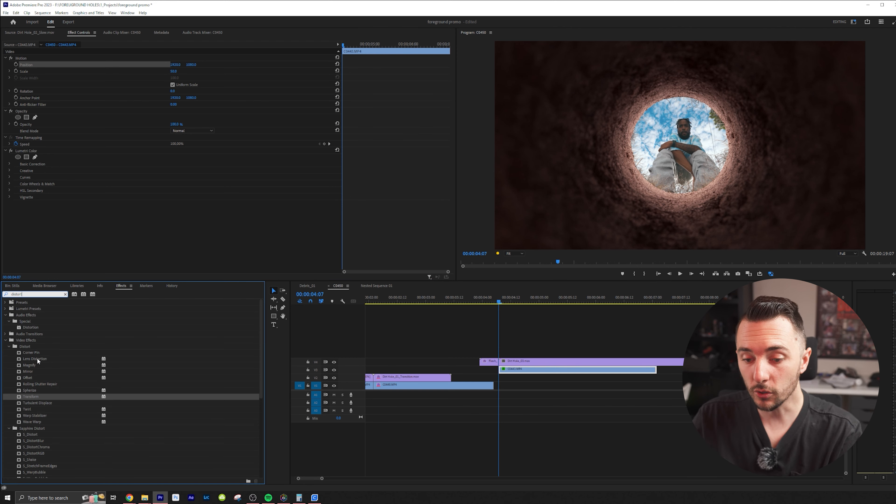
Try the Lens Distortion effect with a slightly larger Scale on the footage, compare it on and off, and remove the effect
left_click_drag(36, 357, 546, 369)
left_click_drag(174, 72, 175, 71)
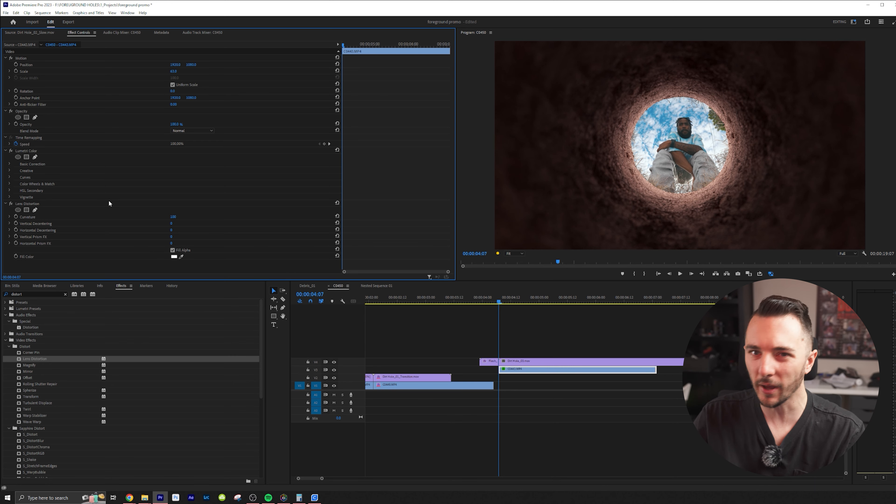
left_click(11, 204)
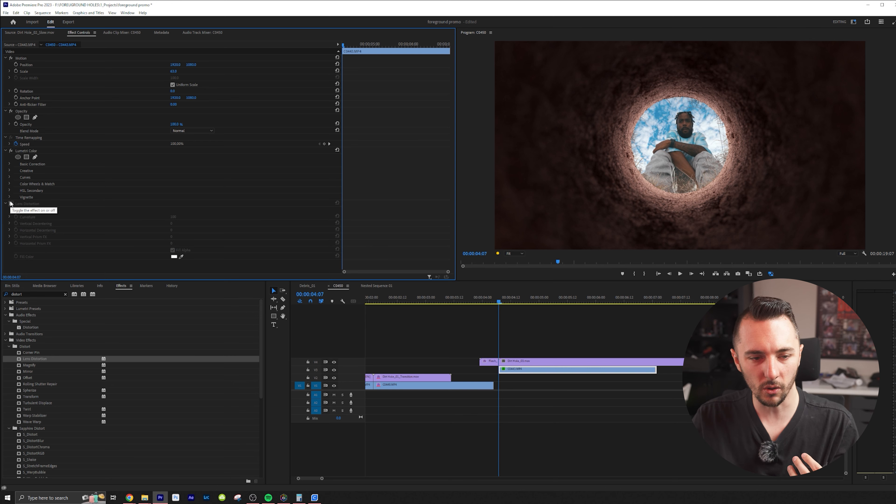
left_click(11, 204)
left_click(11, 204)
left_click(11, 204)
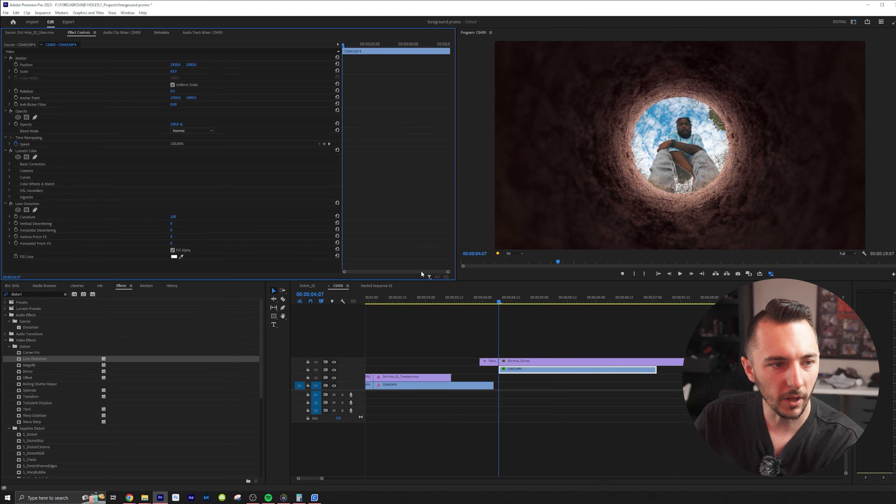
left_click(16, 204)
key("Delete")
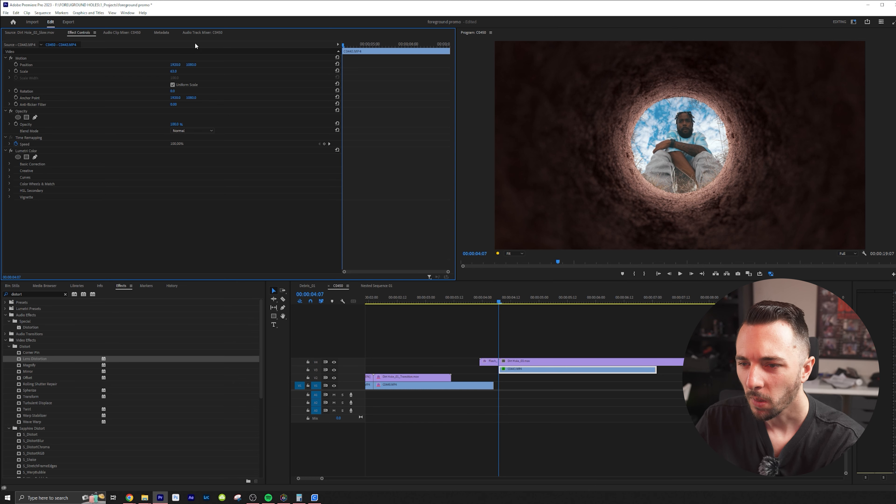
Reduce the footage clip's Motion Scale to fit more of the subject inside the hole and play it back
left_click_drag(175, 71, 169, 71)
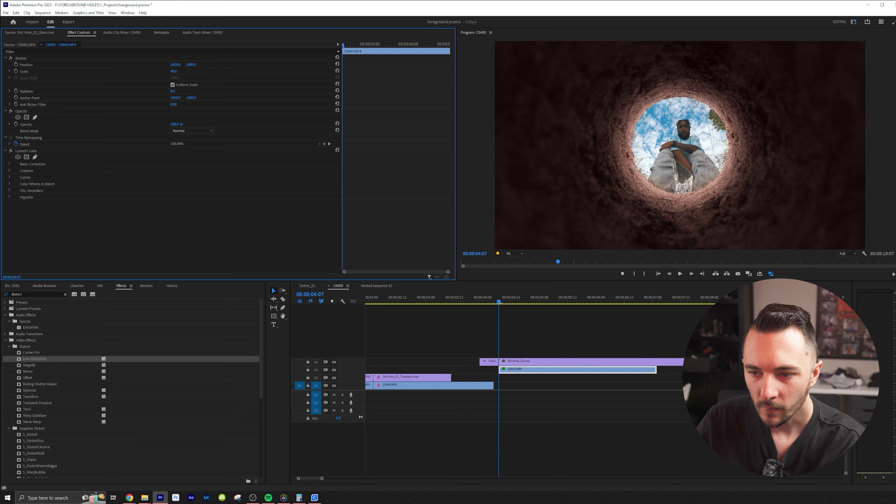
left_click(566, 306)
key("space")
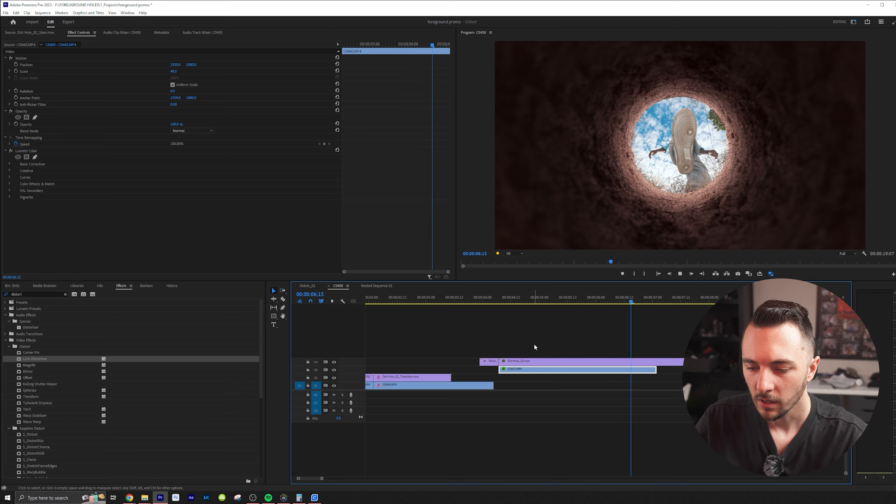
key("space")
Trim Dirt Hole_03.mov to the end of the footage beneath it and delete the preceding flesh clip
key("c")
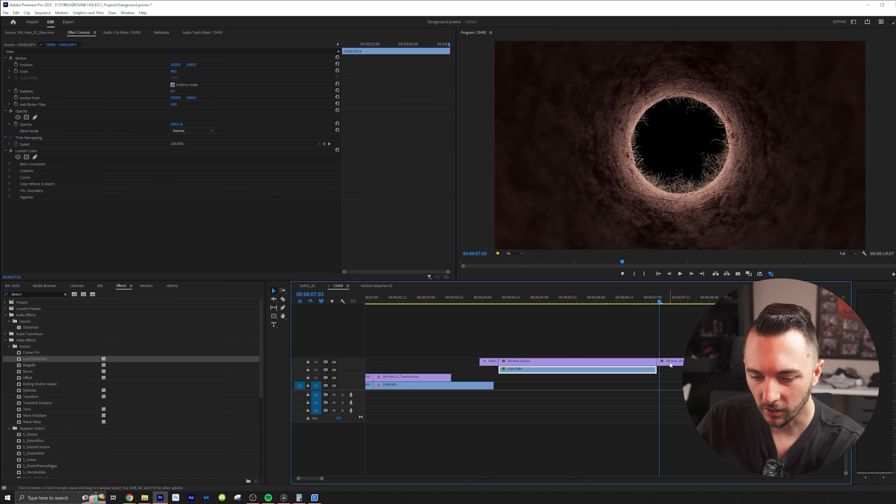
left_click(670, 362)
key("Delete")
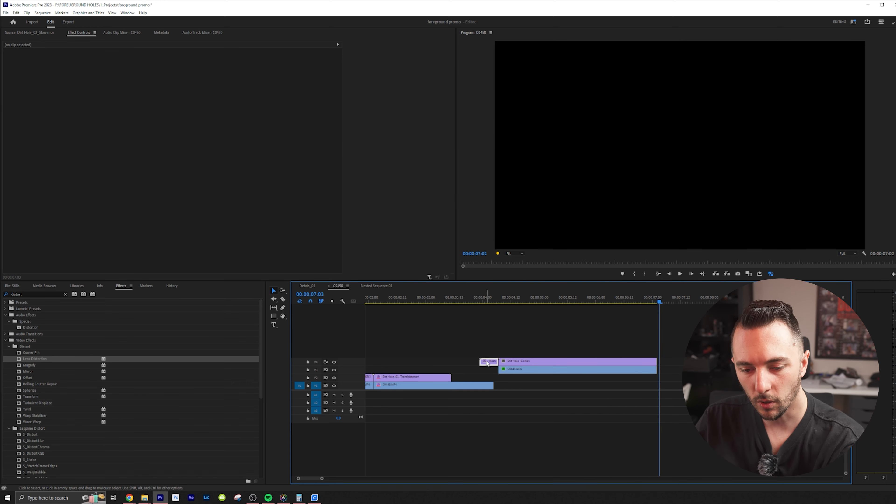
key("Delete")
Nest Dirt Hole_03.mov and the footage clip beneath it into one sequence, keeping the suggested name
left_click_drag(505, 303, 499, 302)
left_click_drag(541, 345, 542, 378)
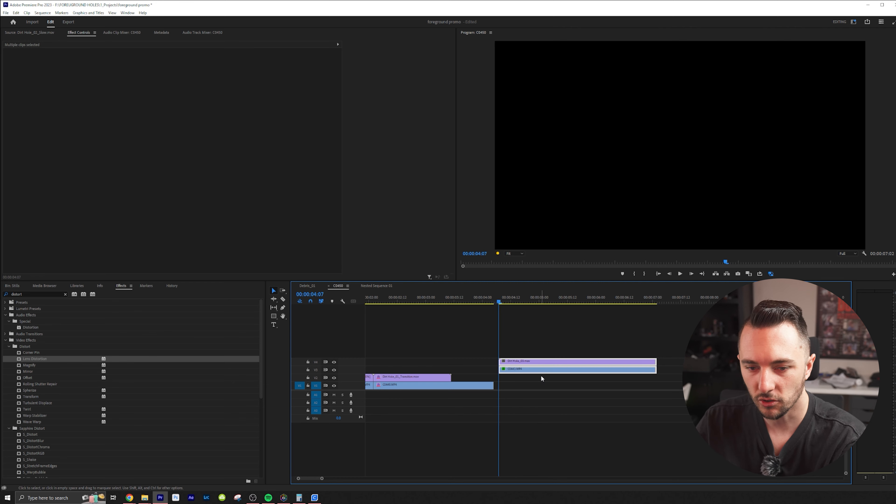
key("shift+n")
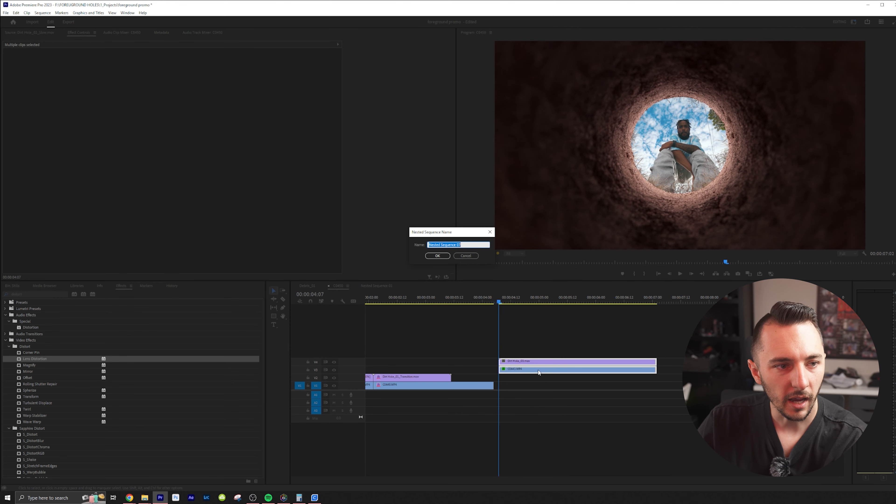
key("Return")
Keyframe the nested clip's Position and Scale at its start, enlarge the Scale at its end, and play back the push-in
left_click(16, 71)
left_click(16, 65)
left_click_drag(343, 44, 444, 53)
left_click_drag(179, 72, 452, 71)
left_click_drag(417, 46, 64, 97)
key("space")
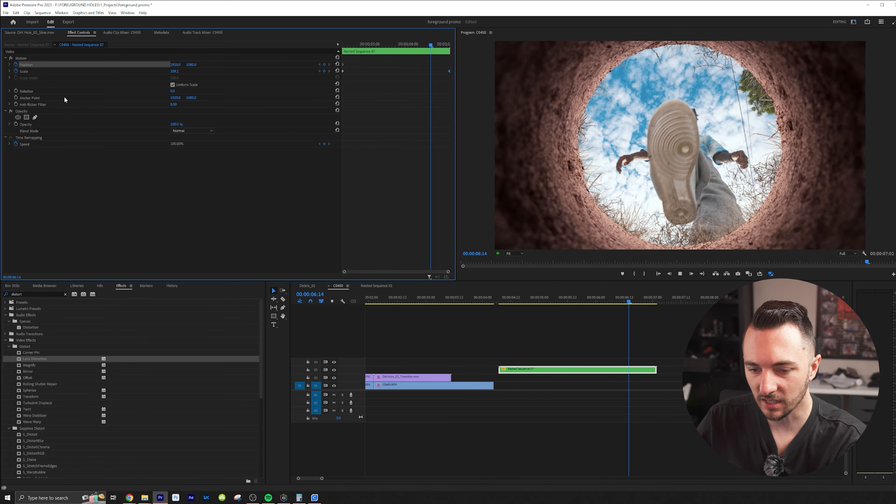
left_click(566, 297)
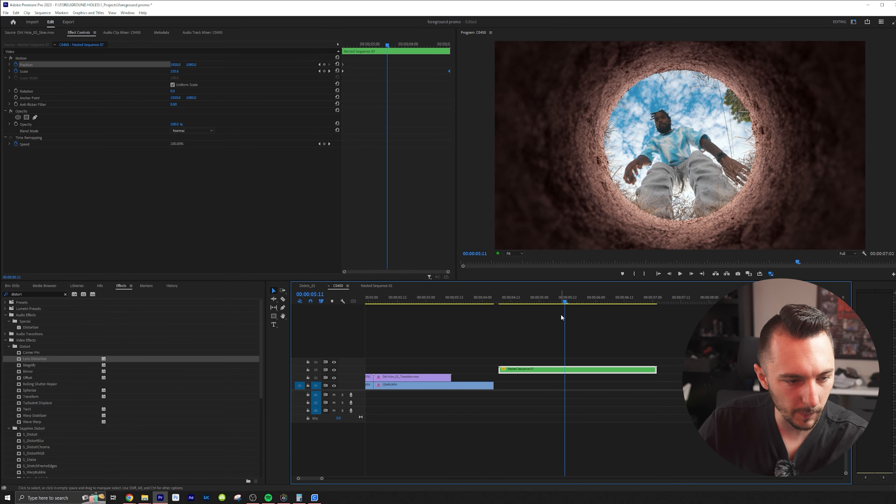
Open the nested sequence and preview Debris_05.mov and Debris_01.mov from the project's Debris bin
double_click(548, 370)
left_click(10, 285)
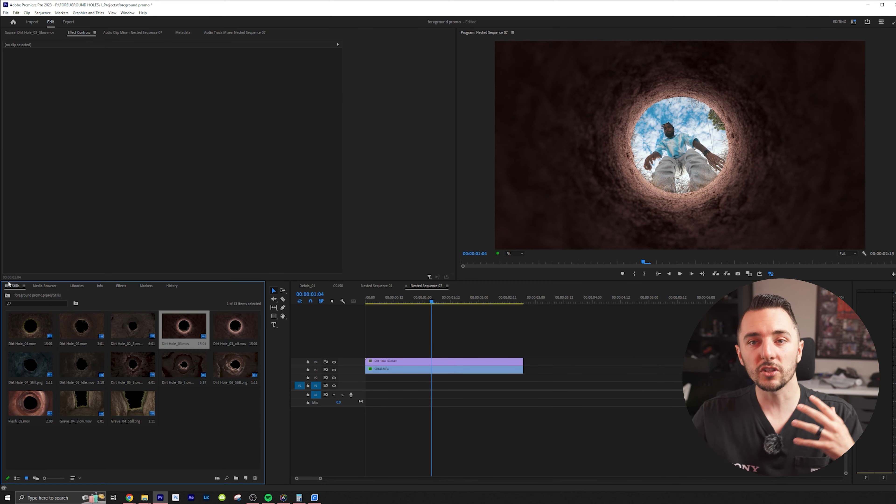
left_click(8, 296)
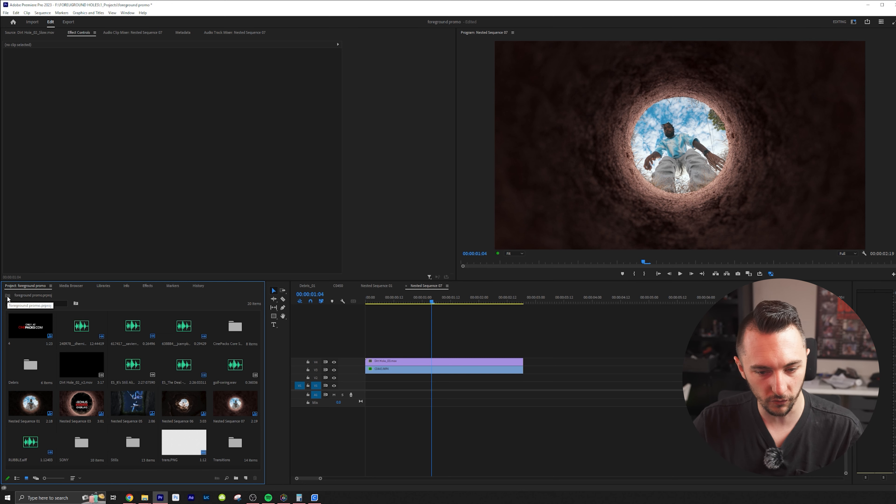
double_click(11, 370)
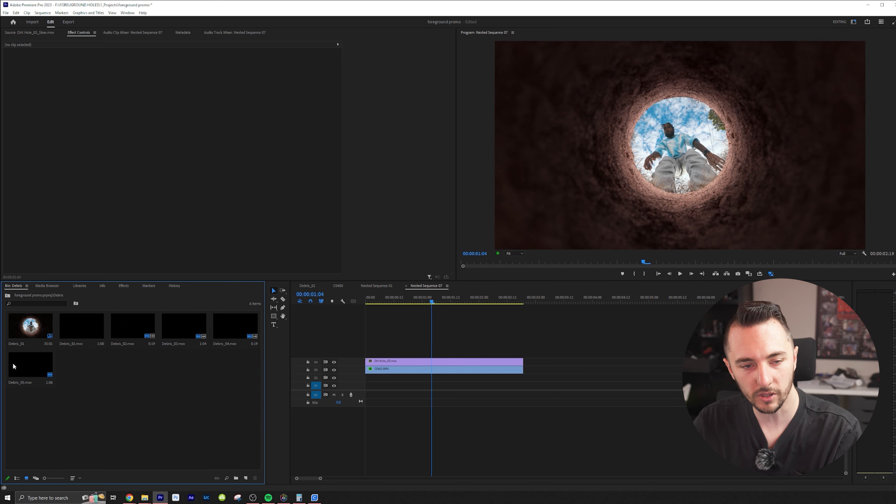
double_click(32, 364)
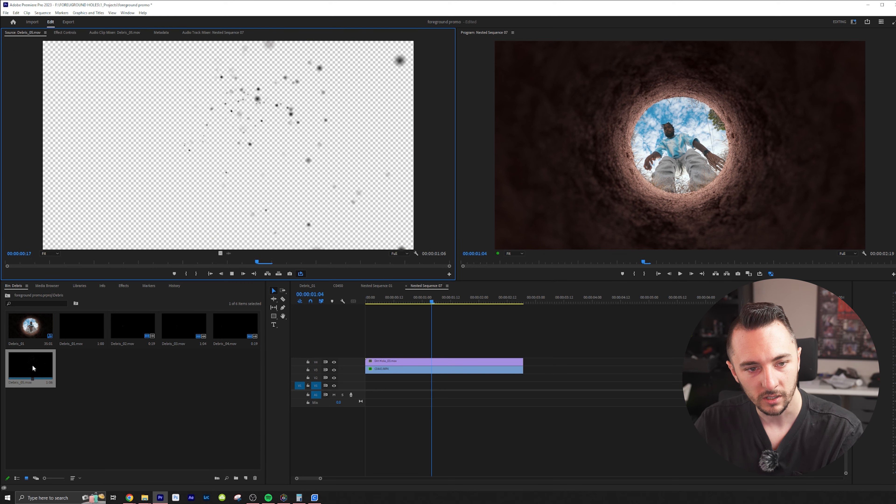
double_click(98, 329)
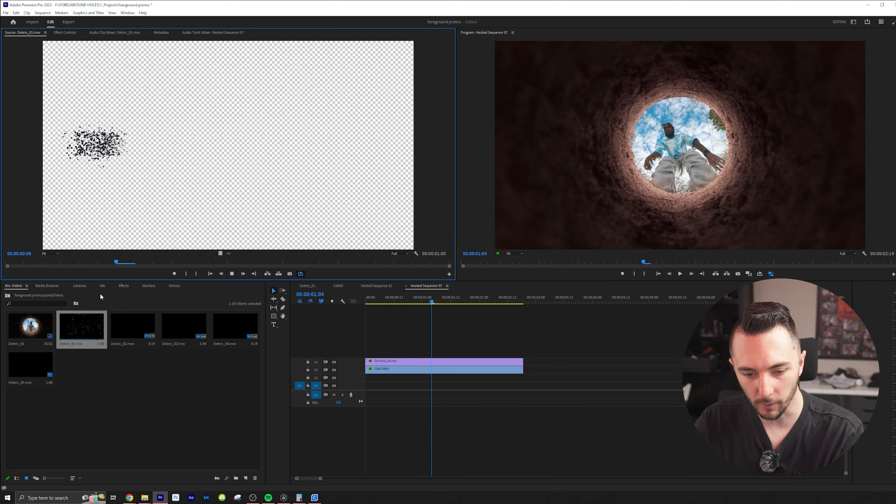
Place the video of Debris_03.mov on the track above Dirt Hole_03.mov near its end and play it back
left_click_drag(90, 329, 450, 352)
left_click_drag(431, 302, 439, 303)
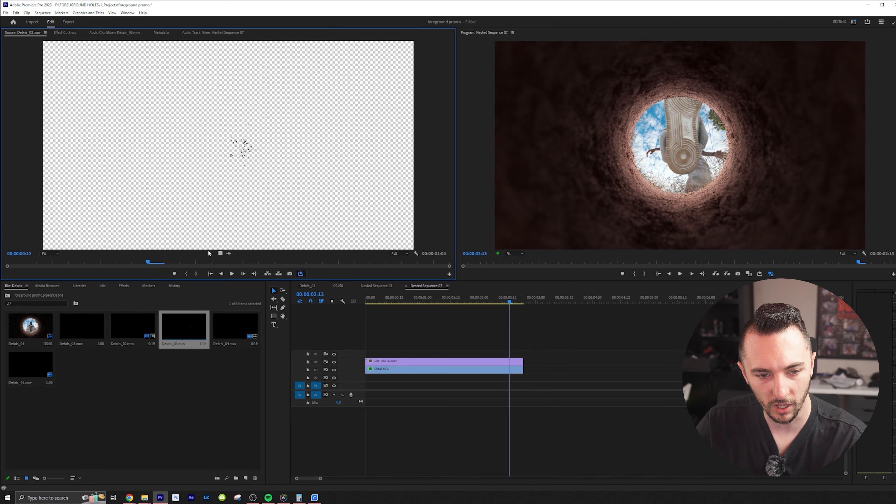
left_click_drag(220, 253, 496, 356)
key("v")
left_click(477, 297)
key("space")
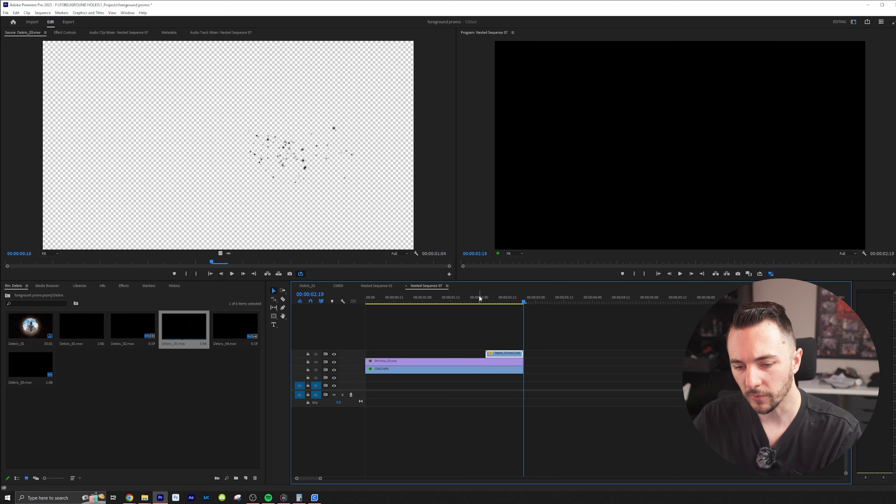
Undo the speed change on the Debris_03.mov clip, check its timing, and shift it to end together with the clips beneath
left_click(490, 302)
left_click_drag(491, 310, 488, 310)
key("ctrl+z")
key("ctrl+z")
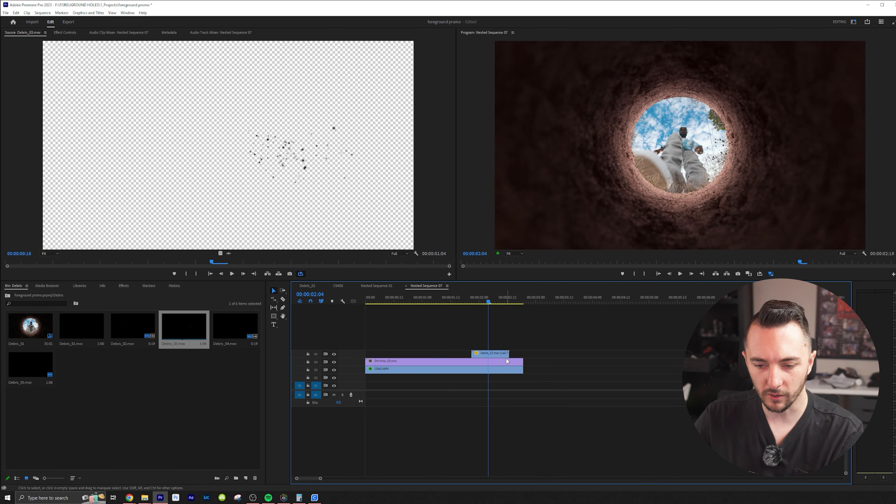
left_click(459, 299)
key("space")
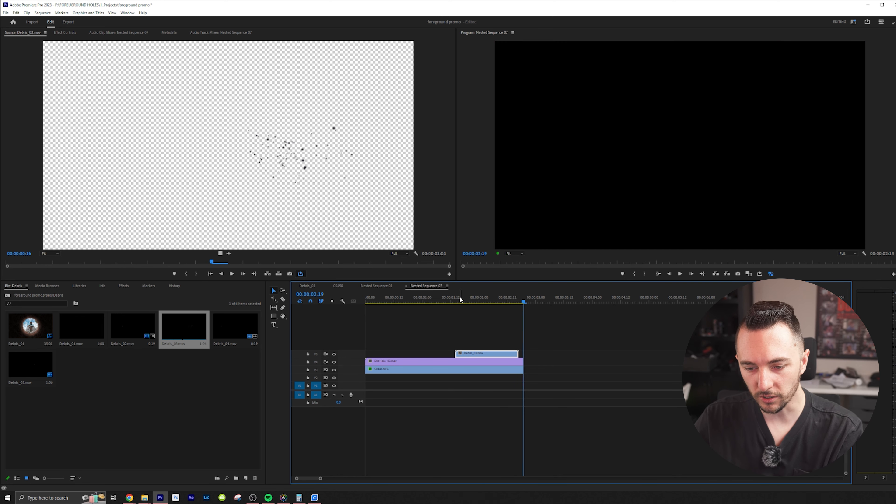
left_click_drag(505, 354, 518, 334)
left_click(447, 304)
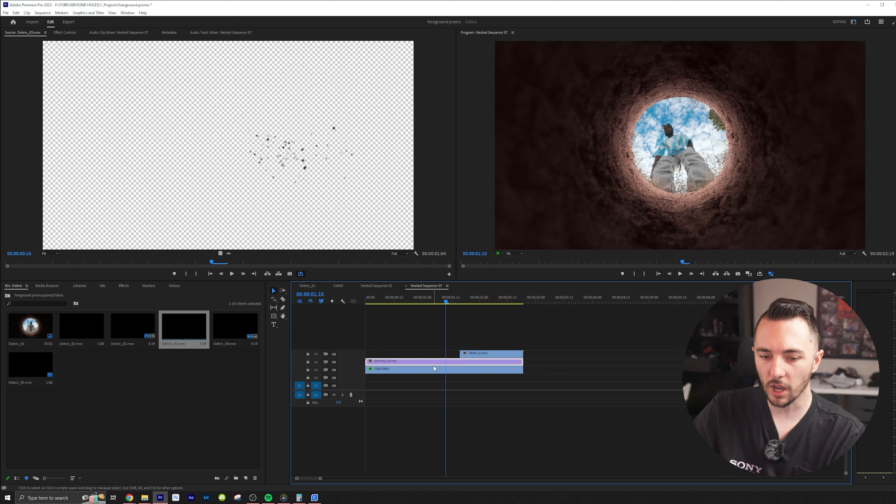
In the Color workspace, give Dirt Hole_03.mov an RGB curve with darker shadows and slightly lifted highlights, and set its vignette amount to minimum
left_click(853, 21)
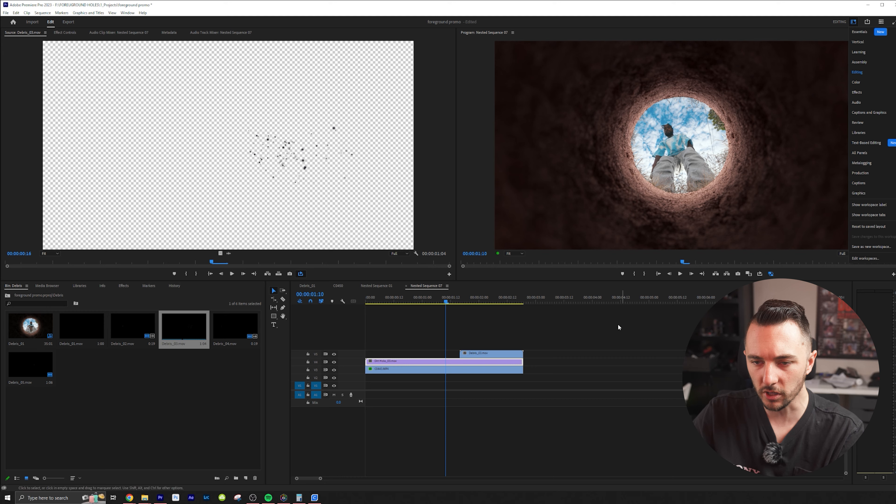
left_click(871, 84)
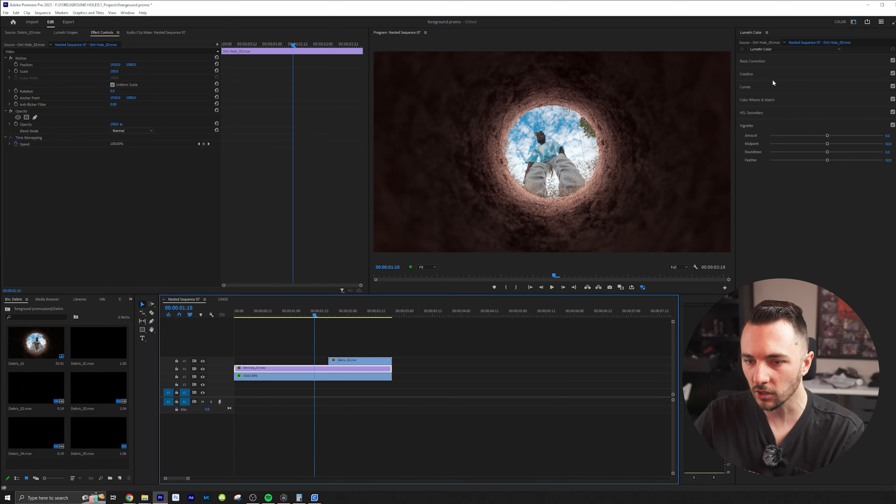
left_click(751, 87)
left_click_drag(783, 183, 789, 184)
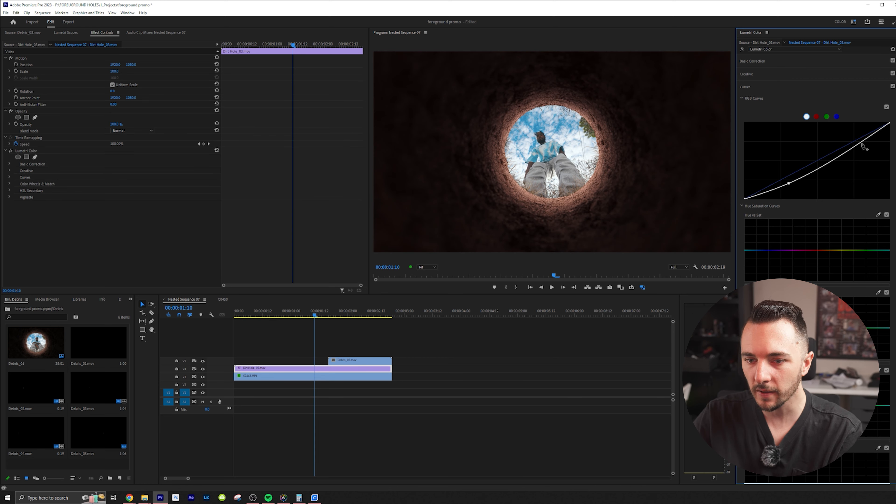
left_click_drag(850, 152, 847, 149)
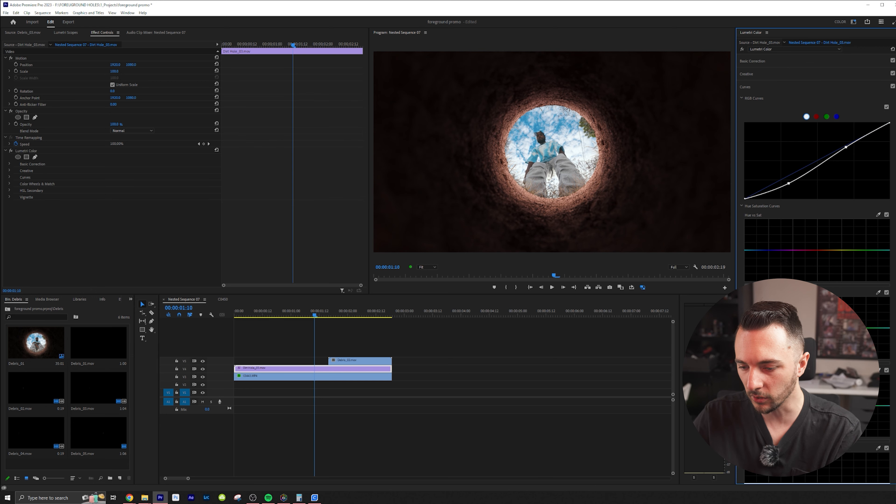
scroll(815, 159, "down", 5)
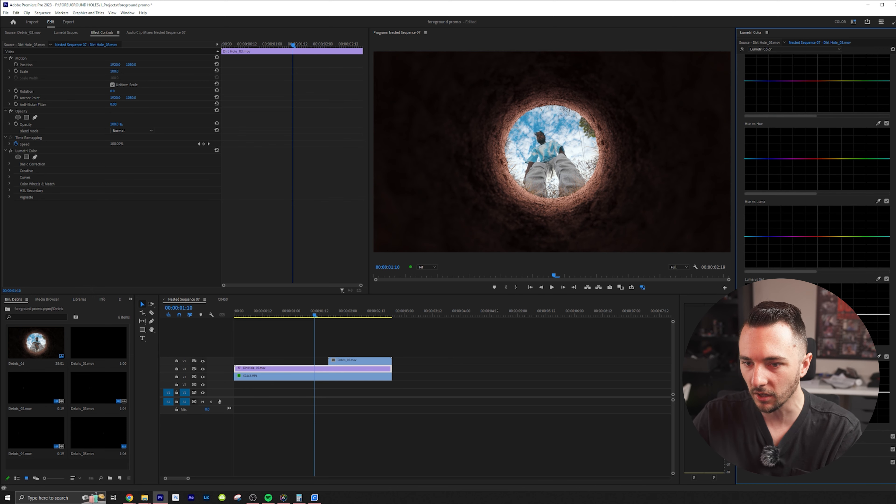
left_click(748, 463)
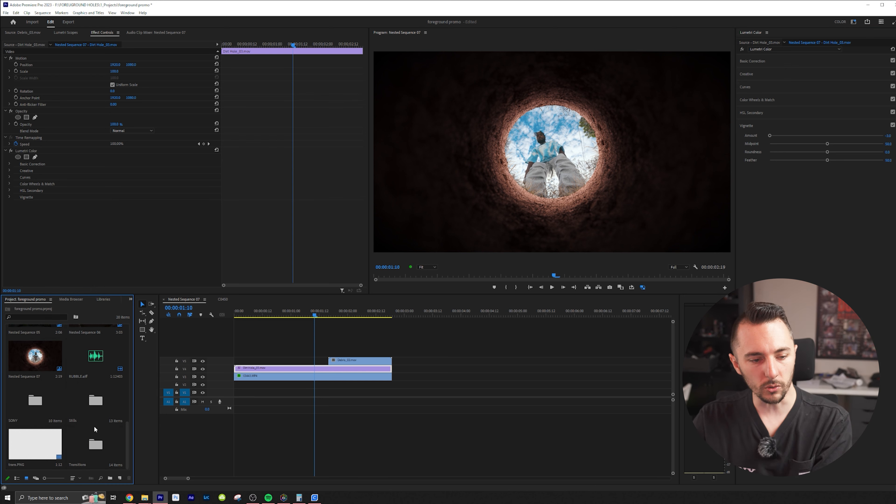
Preview Dirt Hole_03.mov and Dirt Hole_02_Slow.mov from the Stills bin and place Dirt Hole_02_Slow.mov directly after the debris clip
double_click(94, 425)
double_click(88, 388)
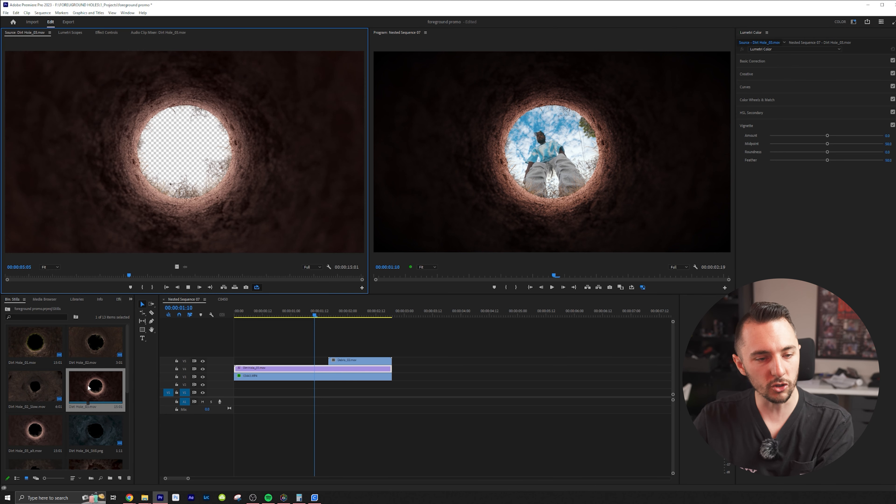
double_click(31, 380)
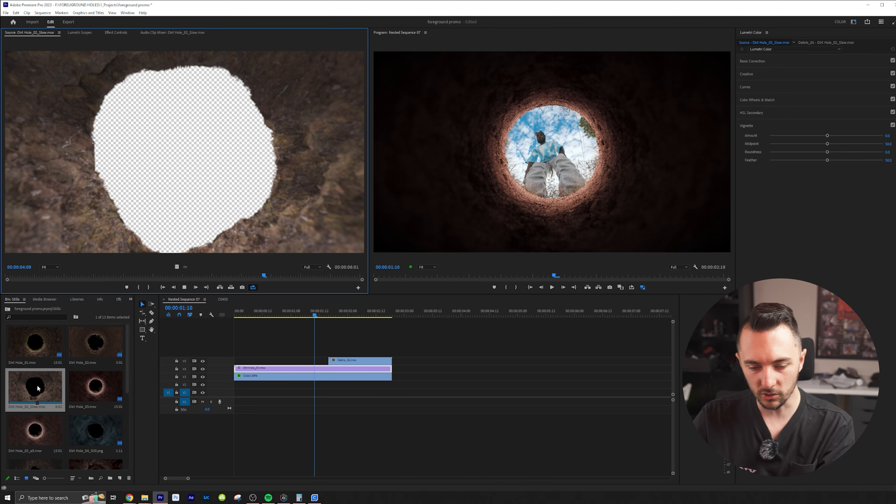
left_click_drag(38, 392, 423, 348)
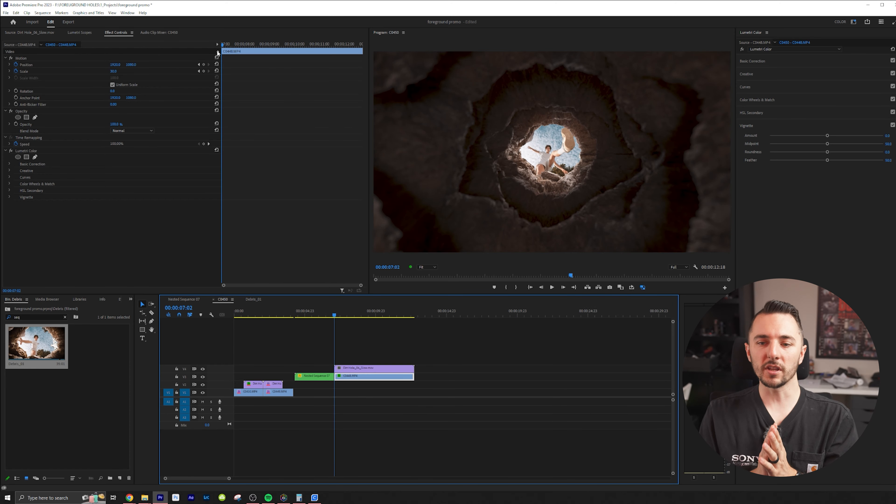
Animate the Scale of the footage under Dirt Hole_06_Slow.mov from 28 at its start to 100 at a keyframe before its end
left_click(217, 70)
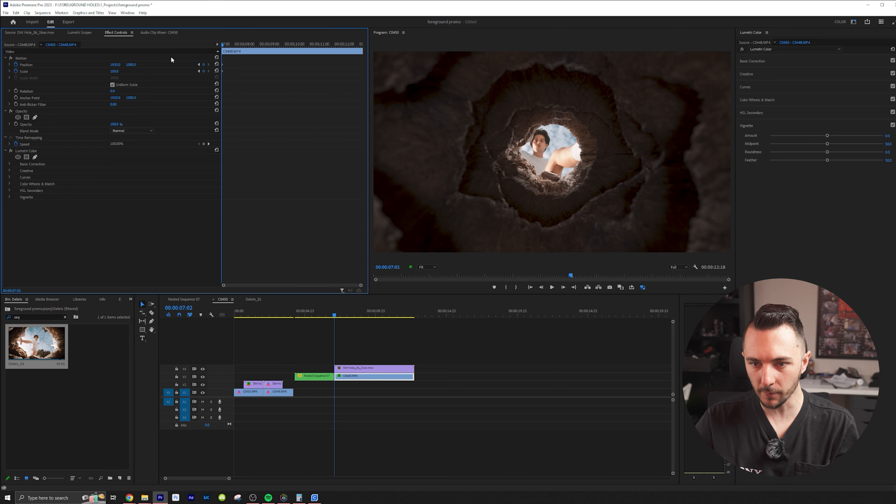
mouse_move(115, 70)
left_mouse_down()
mouse_move(88, 71)
mouse_move(99, 70)
left_mouse_up()
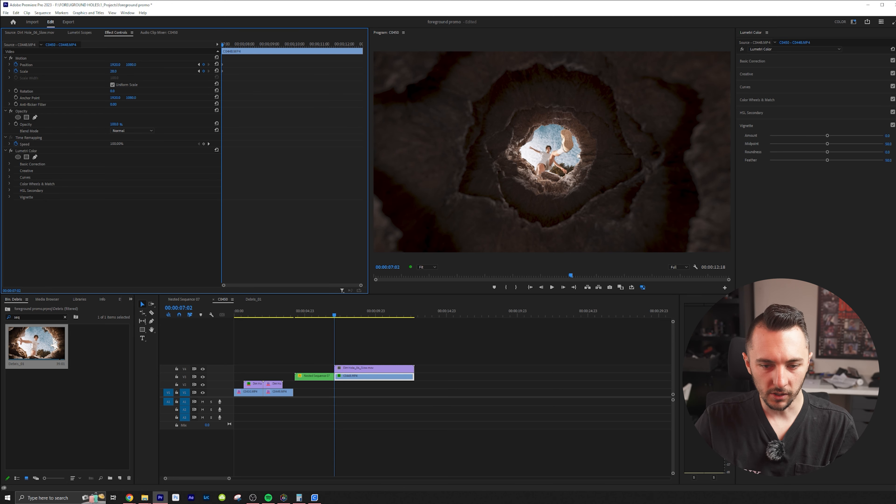
left_click_drag(340, 317, 415, 316)
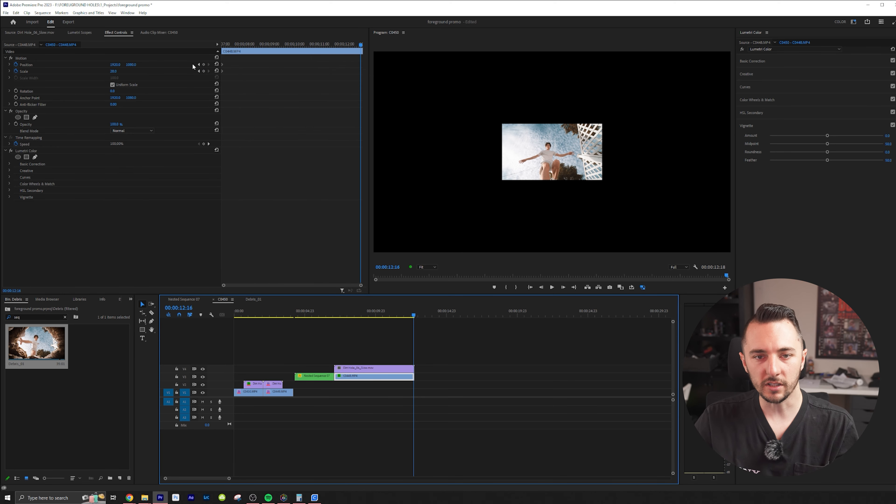
left_click(216, 71)
left_click_drag(345, 44, 318, 77)
Add a Scale keyframe slightly above 100 at the very end of the footage and play the animation from the start
left_click_drag(338, 45, 361, 44)
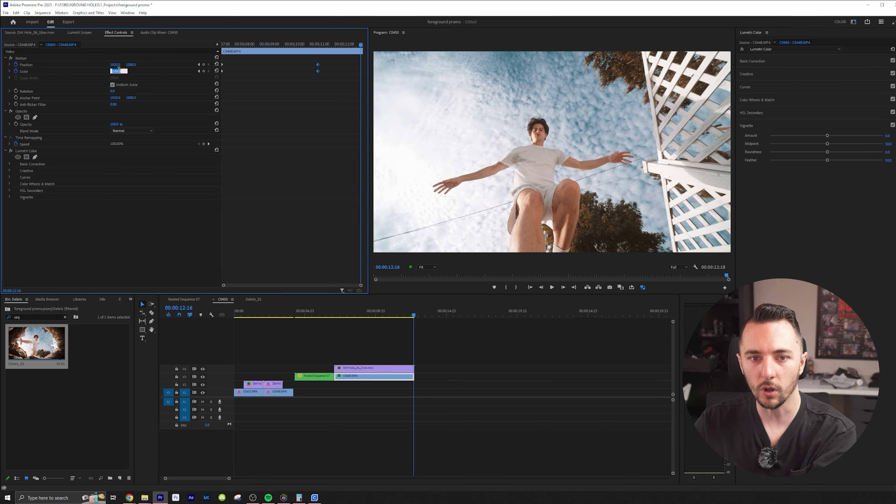
key("Return")
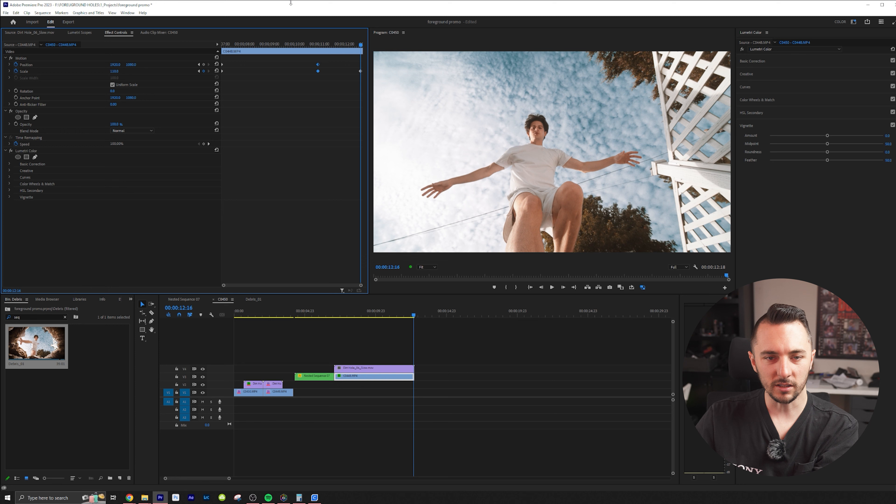
left_click_drag(361, 71, 373, 72)
left_click_drag(306, 45, 181, 59)
key("space")
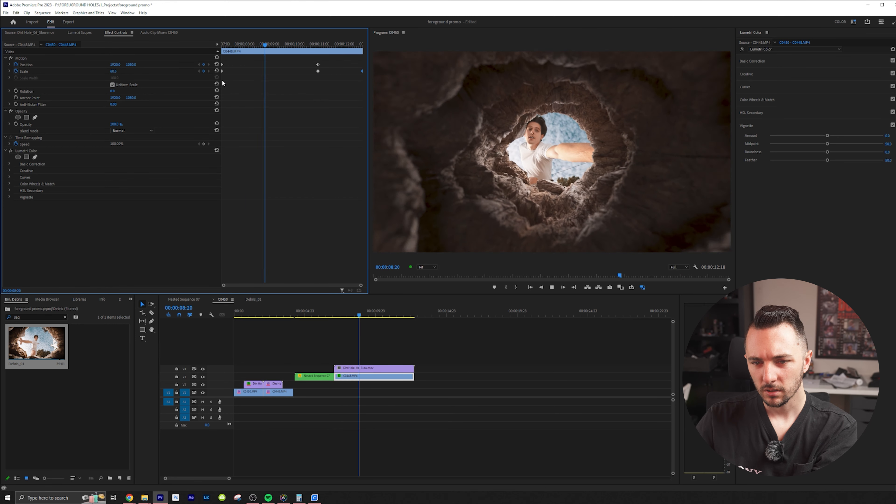